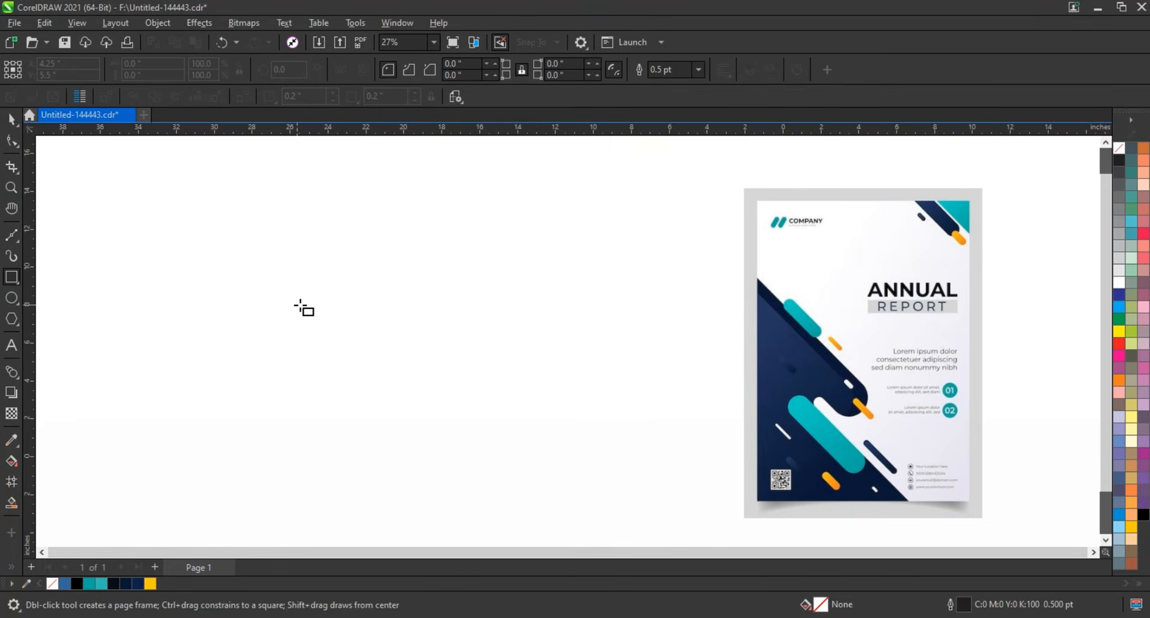
Step: Draw a horizontal rectangle about 14.1 by 2.8 in beside the reference flyer and fully round its ends into a capsule
{"action": "left_click_drag", "start_coordinate": [332, 283], "coordinate": [430, 320]}
{"action": "left_click", "coordinate": [12, 147]}
{"action": "left_click", "coordinate": [12, 120]}
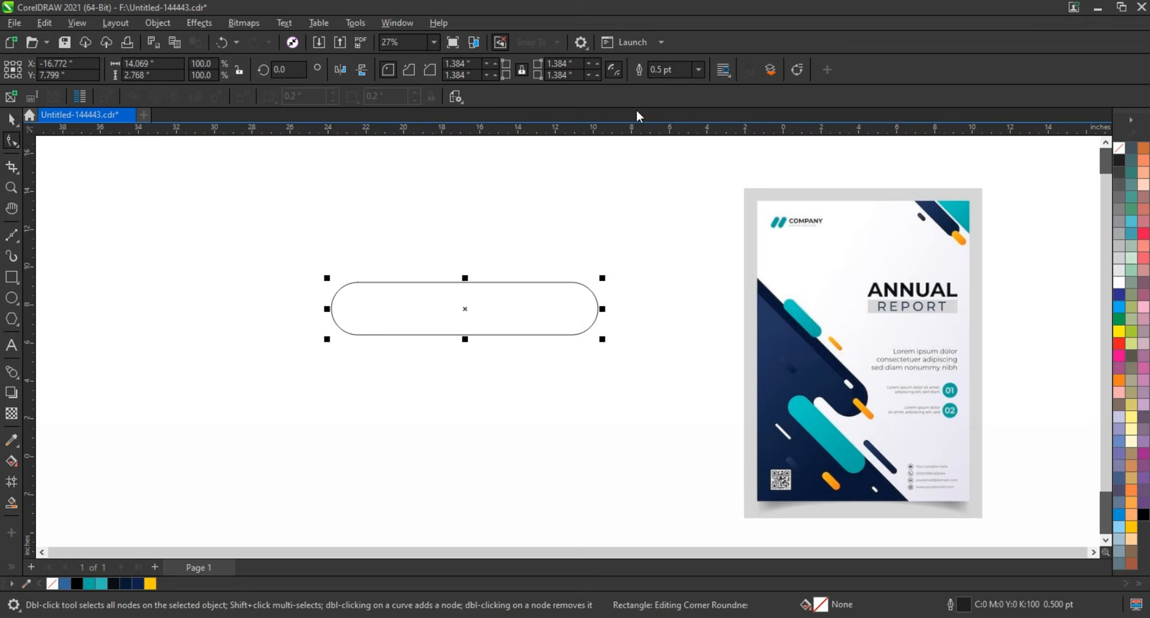
Step: Set the capsule's outline width to 8 pt
{"action": "left_click", "coordinate": [699, 70]}
{"action": "left_click", "coordinate": [671, 139]}
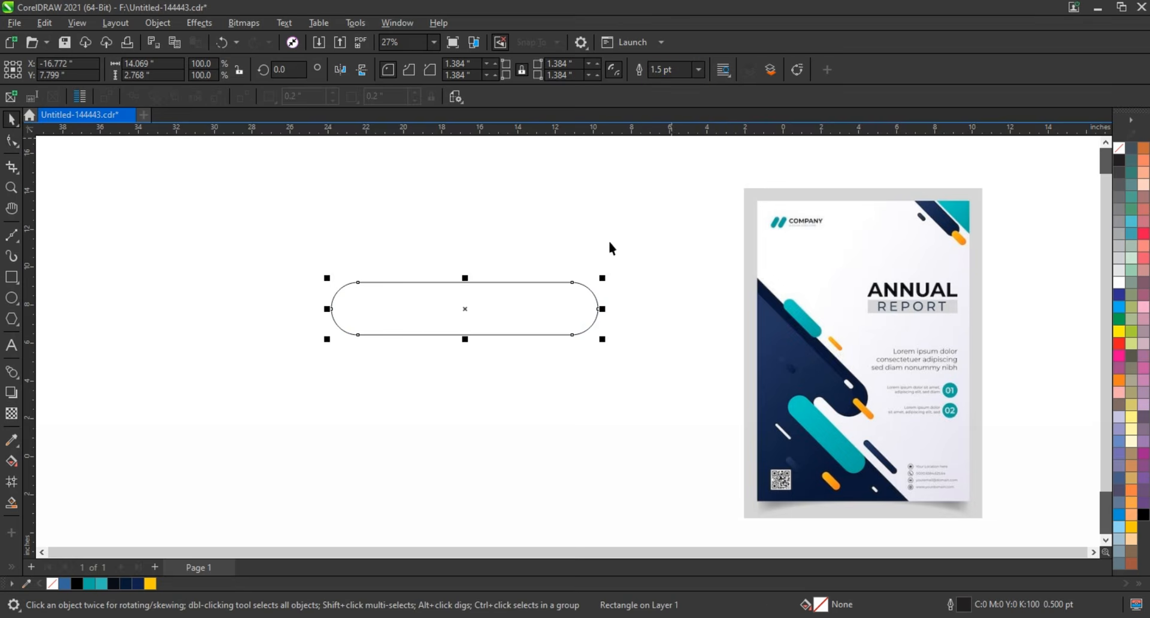
{"action": "left_click", "coordinate": [698, 70]}
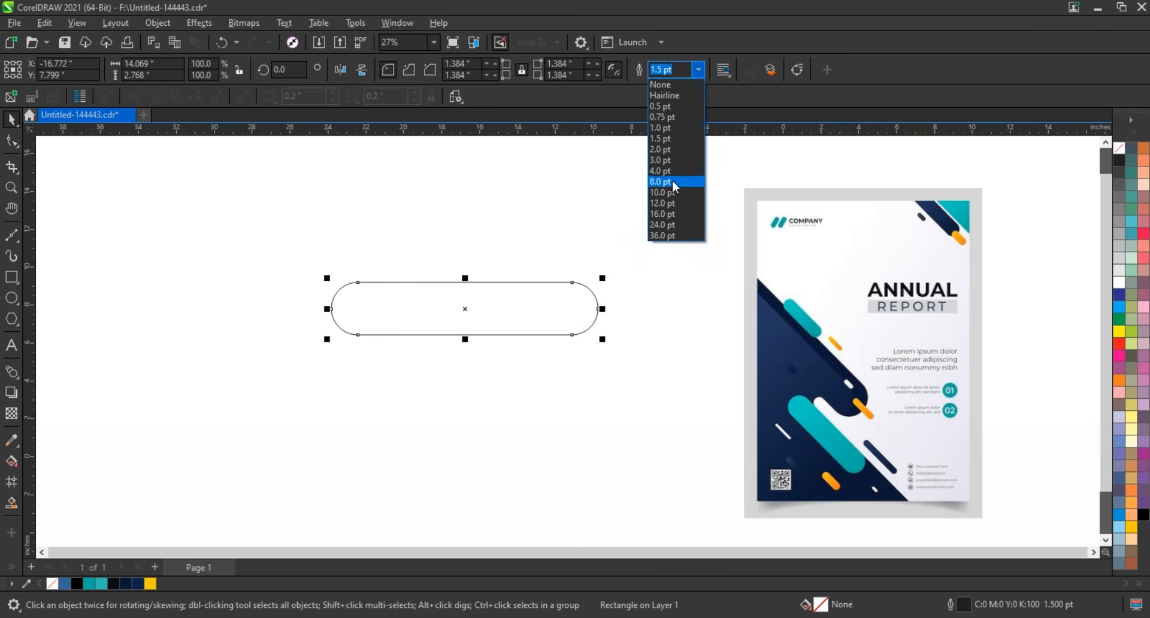
{"action": "left_click", "coordinate": [673, 179]}
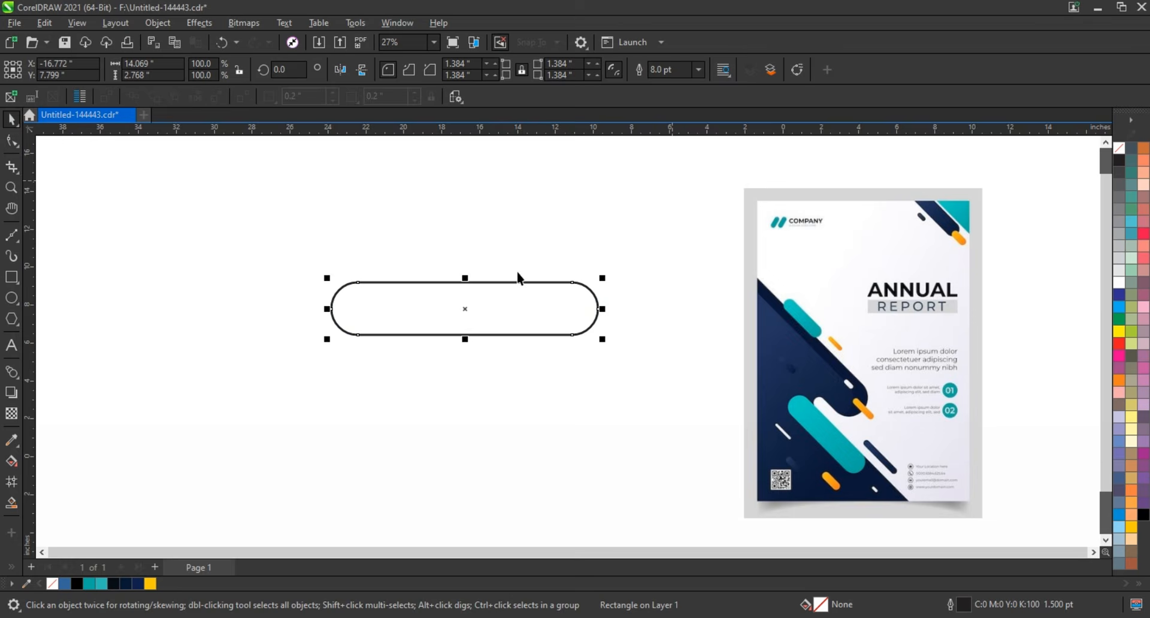
Step: Make a mirrored copy below the capsule, shrink it to about 4.1 by 0.8 in and align it under the right end
{"action": "left_click", "coordinate": [12, 189]}
{"action": "left_click_drag", "start_coordinate": [260, 231], "coordinate": [992, 519]}
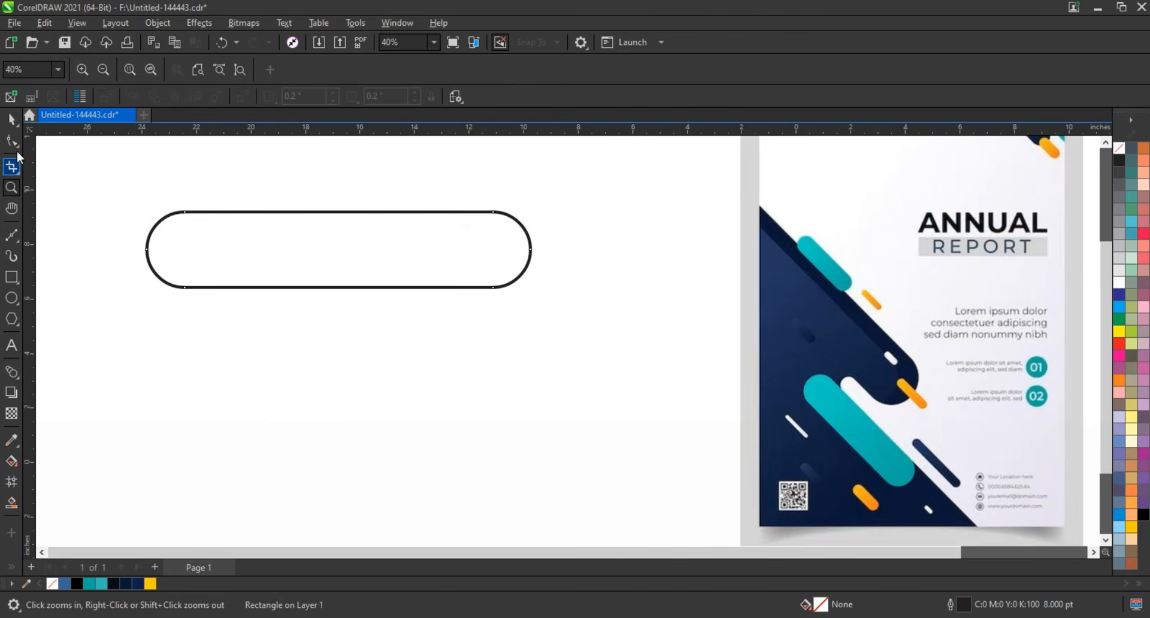
{"action": "left_click", "coordinate": [10, 122]}
{"action": "left_click", "coordinate": [339, 211]}
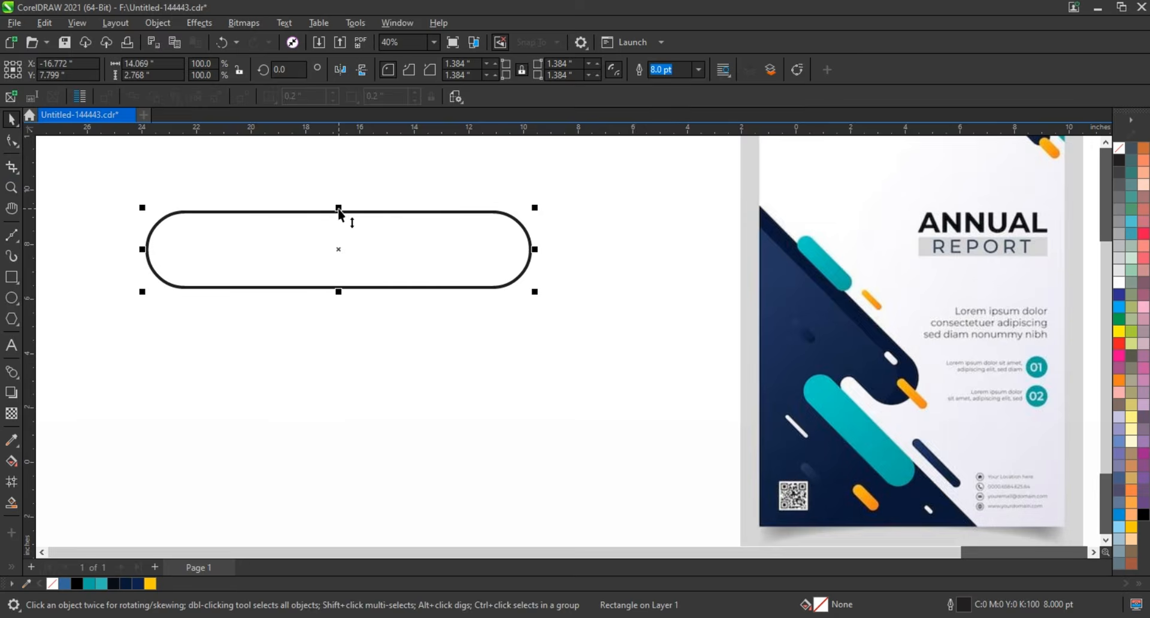
{"action": "left_click_drag", "start_coordinate": [339, 211], "coordinate": [331, 288]}
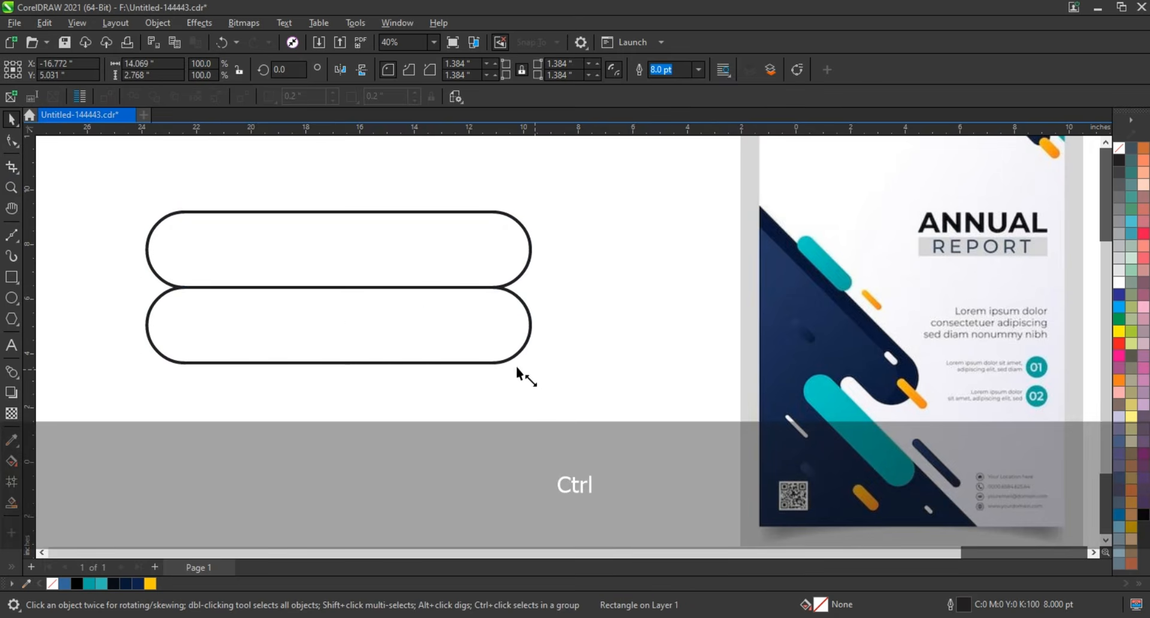
{"action": "left_click_drag", "start_coordinate": [516, 366], "coordinate": [264, 360]}
{"action": "left_click_drag", "start_coordinate": [254, 312], "coordinate": [481, 309]}
{"action": "left_click_drag", "start_coordinate": [451, 362], "coordinate": [452, 361]}
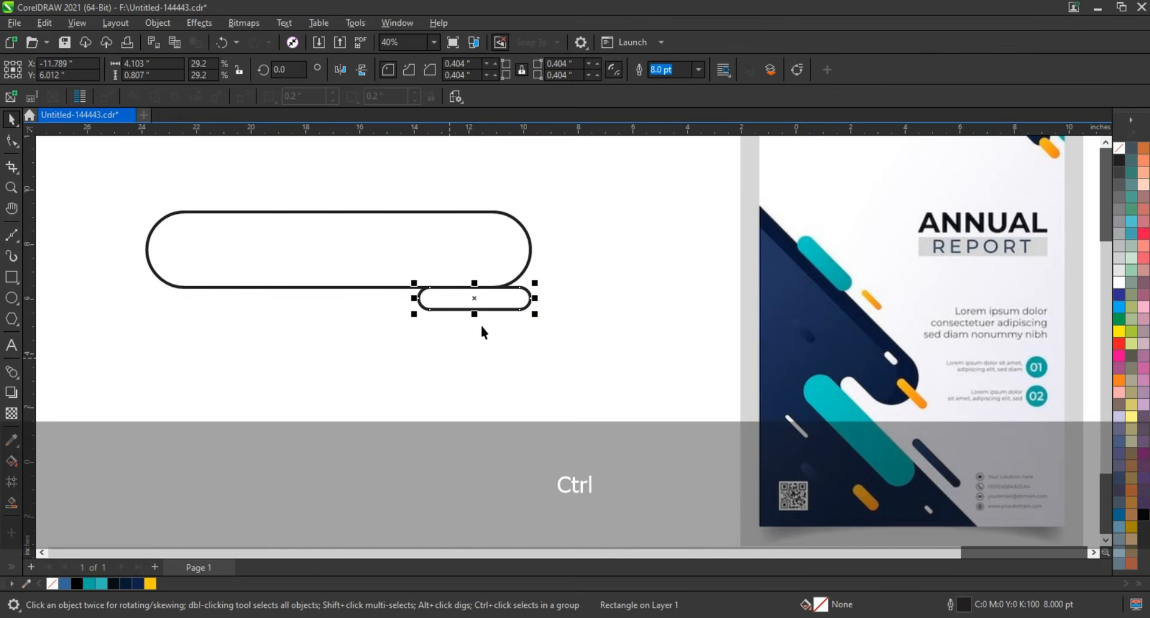
Step: Mirror a copy of the small capsule directly below it and enlarge the copy to about 7.0 by 1.4 in
{"action": "left_click_drag", "start_coordinate": [475, 285], "coordinate": [476, 316]}
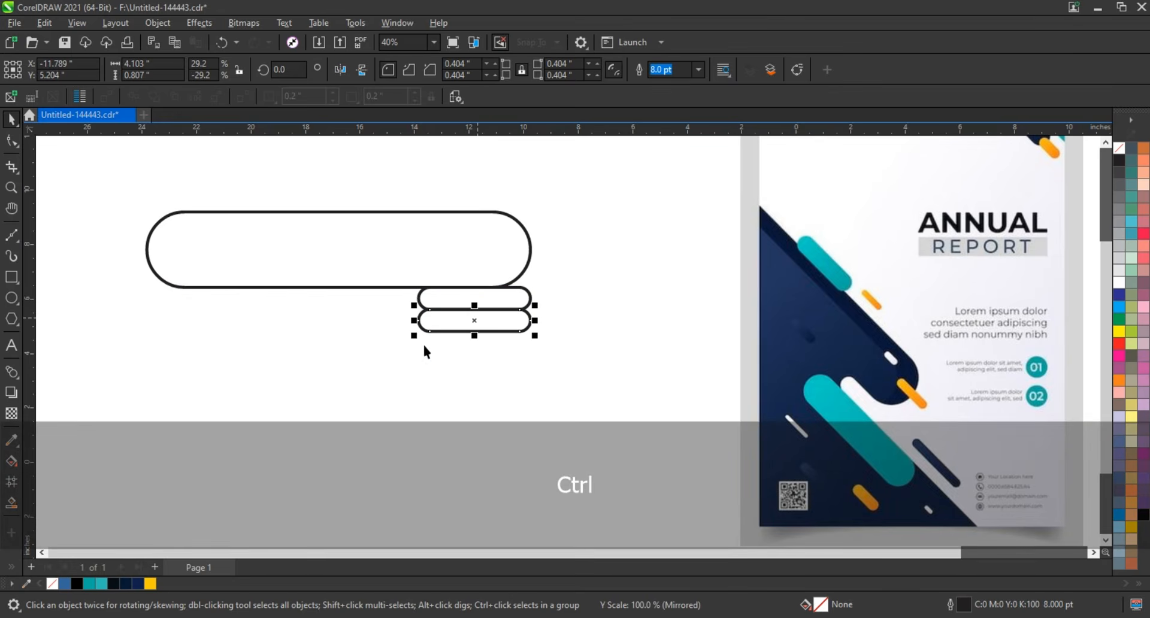
{"action": "left_click_drag", "start_coordinate": [423, 343], "coordinate": [365, 359]}
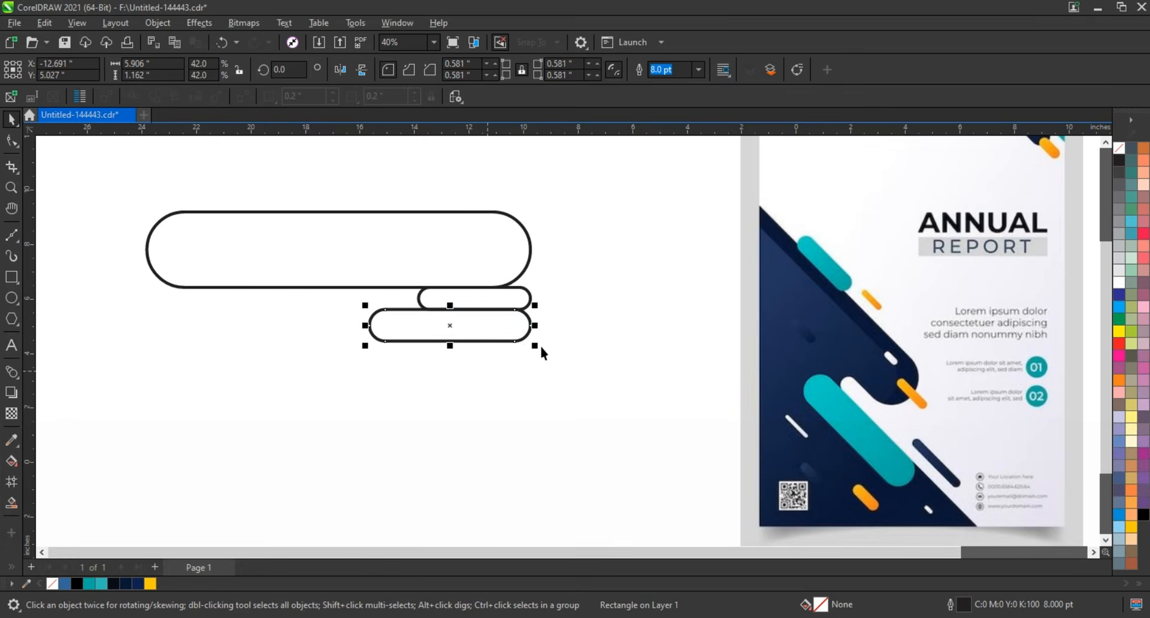
{"action": "left_click_drag", "start_coordinate": [541, 349], "coordinate": [575, 370]}
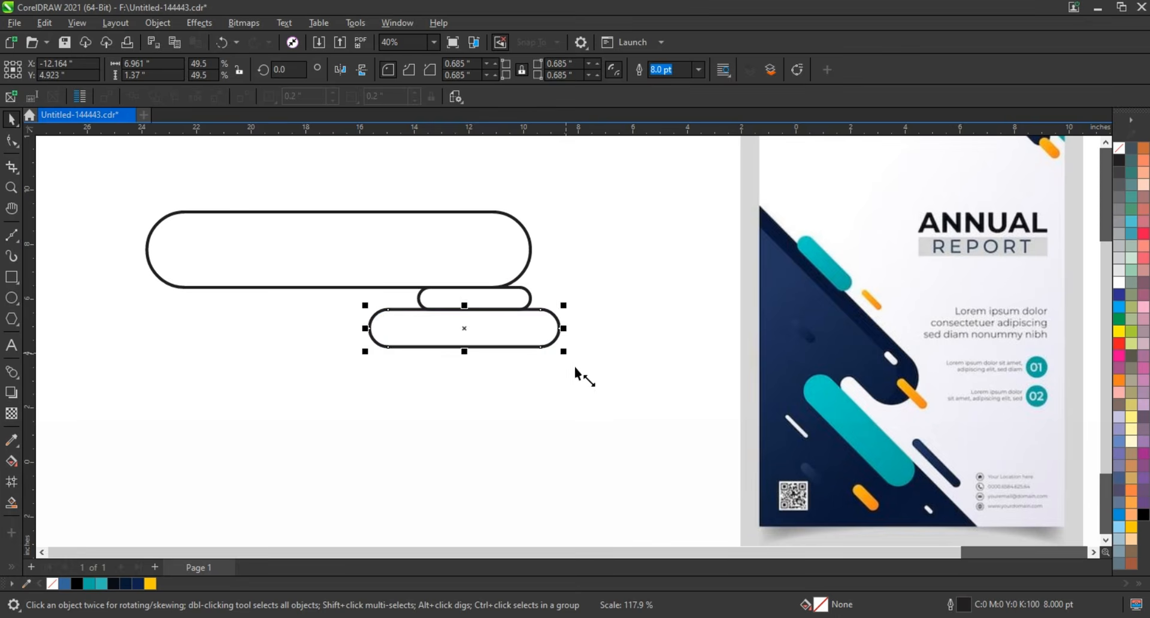
{"action": "left_click", "coordinate": [121, 353]}
Step: Draw a straight horizontal freehand line about 19.8 in long and align it with the lowest capsule's top edge
{"action": "left_click", "coordinate": [20, 241]}
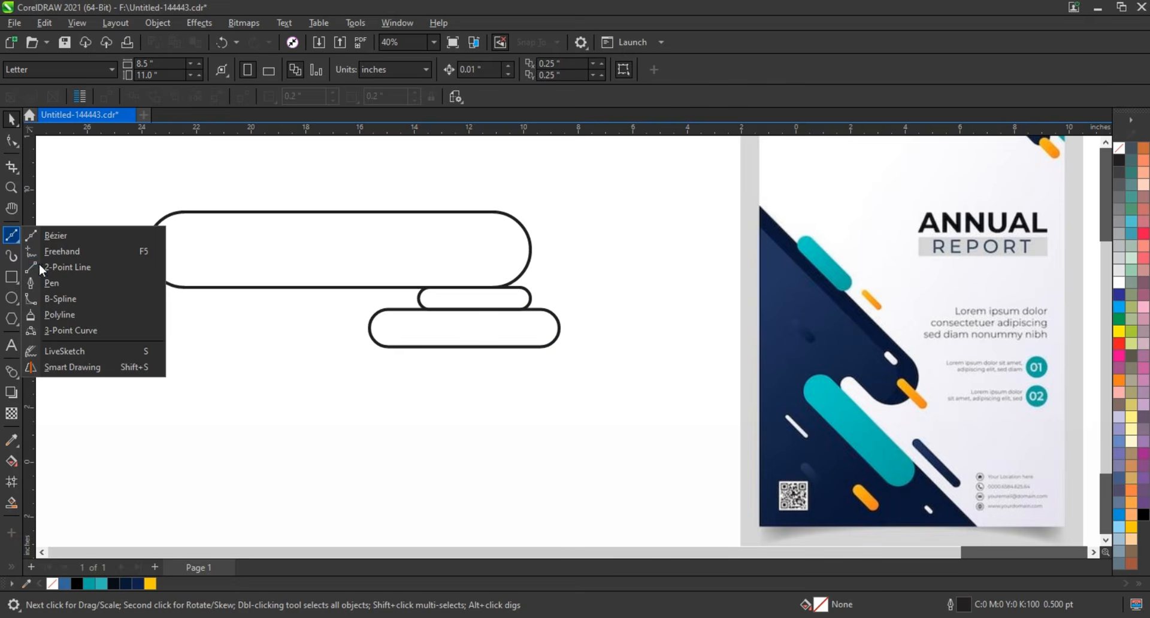
{"action": "left_click", "coordinate": [52, 251]}
{"action": "mouse_move", "coordinate": [222, 429]}
{"action": "left_mouse_down"}
{"action": "mouse_move", "coordinate": [649, 438]}
{"action": "mouse_move", "coordinate": [650, 428]}
{"action": "left_mouse_up"}
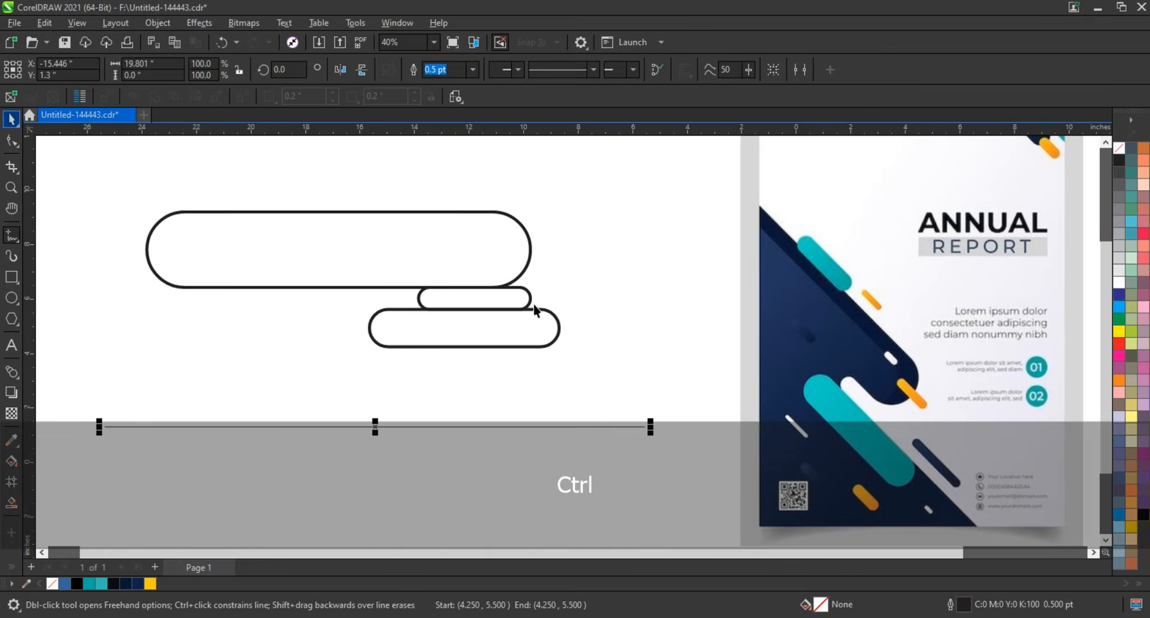
{"action": "key", "text": "space"}
{"action": "left_click", "coordinate": [547, 314], "text": "shift"}
{"action": "key", "text": "t"}
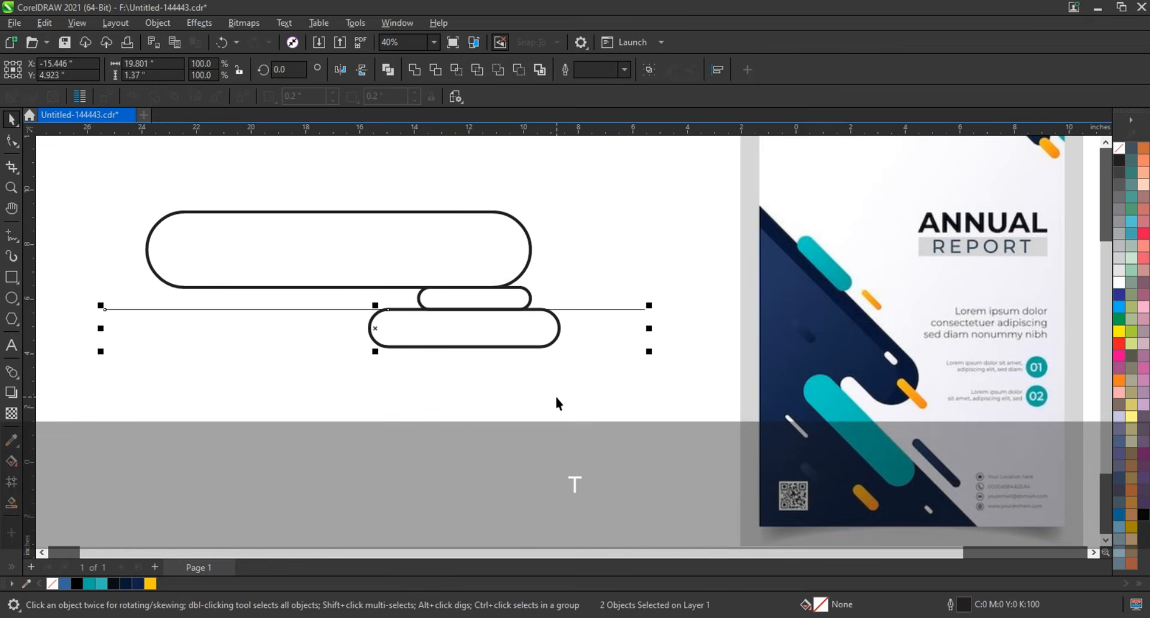
Step: Set the line's outline width to 3 pt and lengthen it from its centre to about 23.2 in
{"action": "left_click", "coordinate": [557, 403]}
{"action": "left_click", "coordinate": [608, 310]}
{"action": "left_click", "coordinate": [474, 70]}
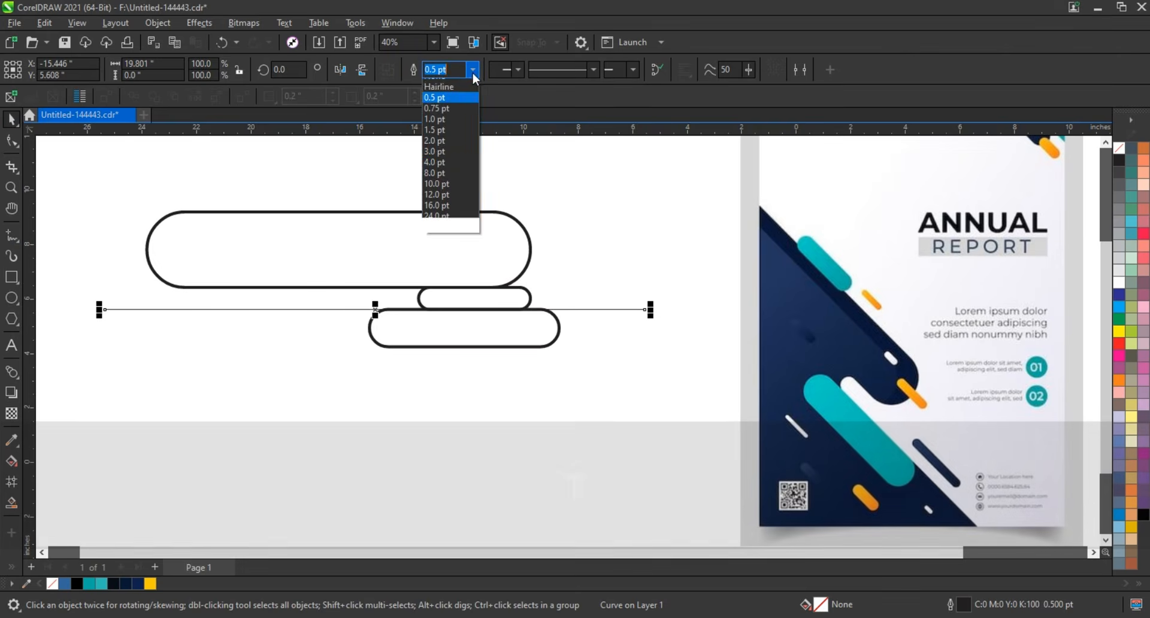
{"action": "left_click", "coordinate": [435, 151]}
{"action": "left_click_drag", "start_coordinate": [652, 312], "coordinate": [698, 315]}
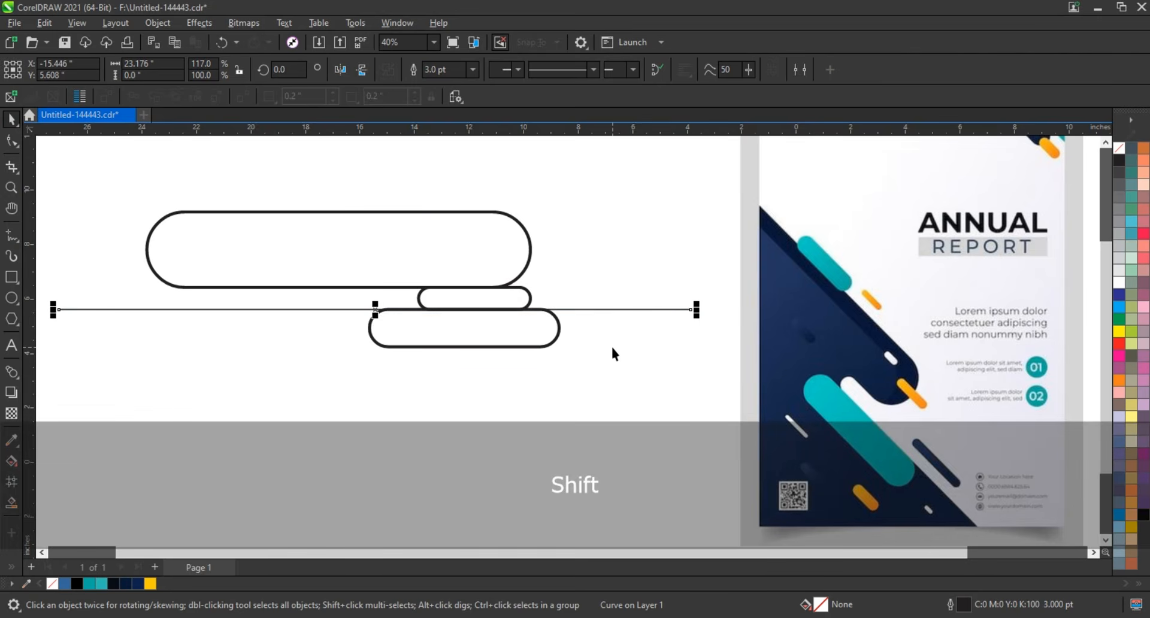
{"action": "left_click", "coordinate": [611, 345]}
Step: Draw an upright rectangle for the flyer page, about 14.4 by 21.5 in, over the capsules
{"action": "scroll", "coordinate": [602, 369], "scroll_direction": "down", "scroll_amount": 1}
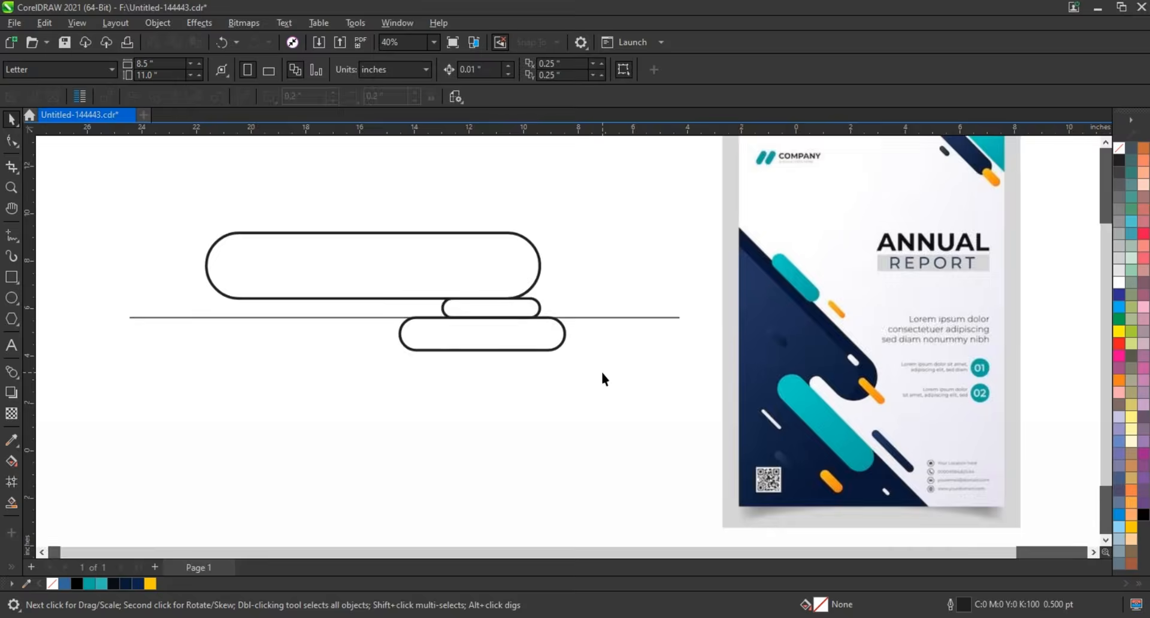
{"action": "scroll", "coordinate": [602, 369], "scroll_direction": "down", "scroll_amount": 1}
{"action": "left_click", "coordinate": [12, 277]}
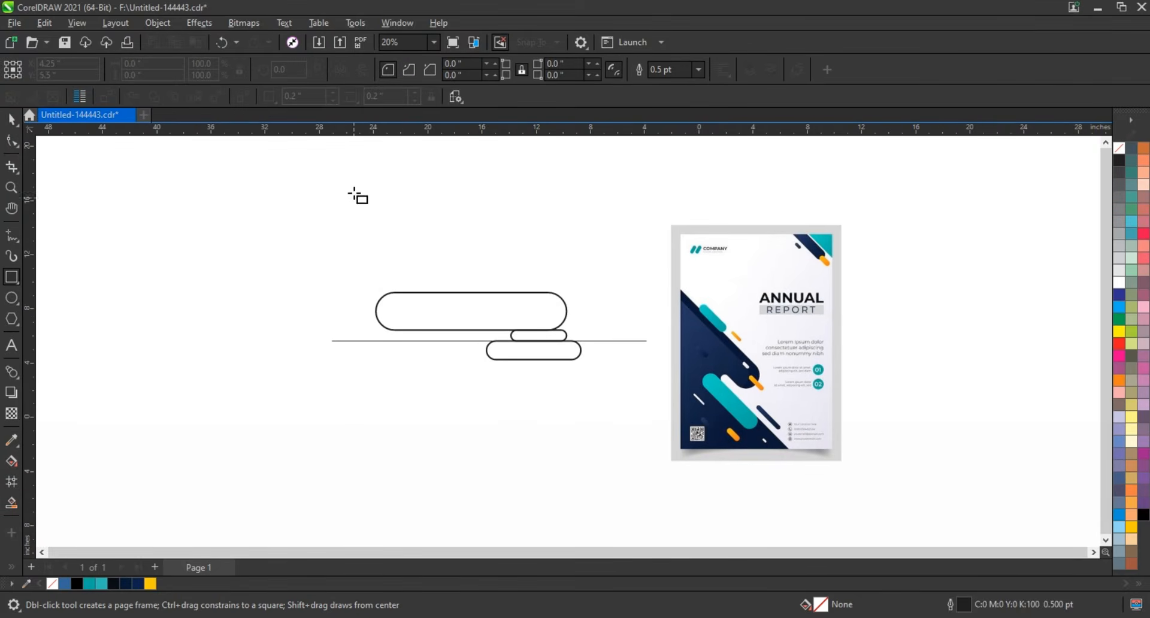
{"action": "left_click_drag", "start_coordinate": [355, 191], "coordinate": [548, 479]}
{"action": "left_click", "coordinate": [14, 119]}
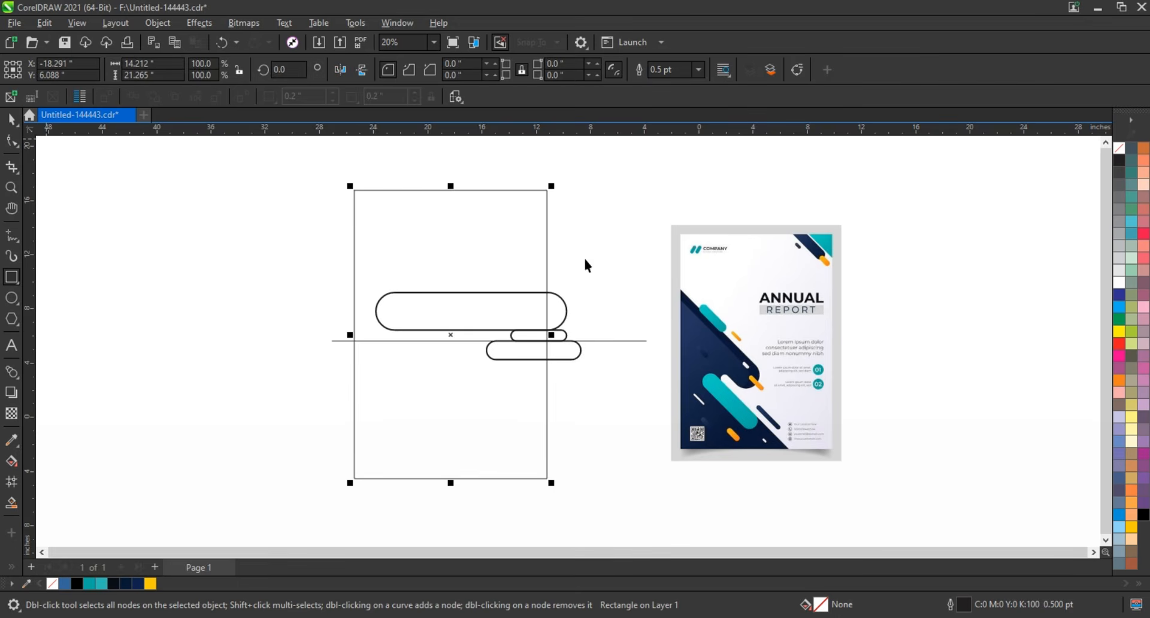
{"action": "left_click_drag", "start_coordinate": [555, 190], "coordinate": [558, 187]}
Step: Rotate the three capsules and the line together to 315 degrees and move them toward the page rectangle's lower-left area
{"action": "left_click_drag", "start_coordinate": [286, 252], "coordinate": [576, 441]}
{"action": "left_click", "coordinate": [562, 336]}
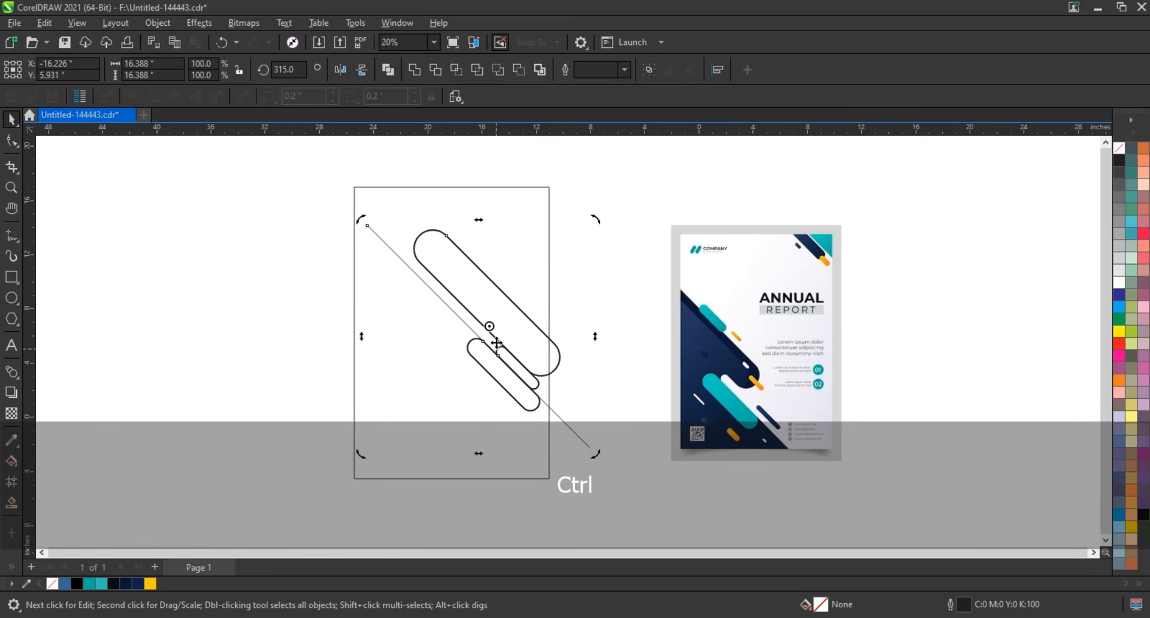
{"action": "left_click_drag", "start_coordinate": [491, 339], "coordinate": [435, 391]}
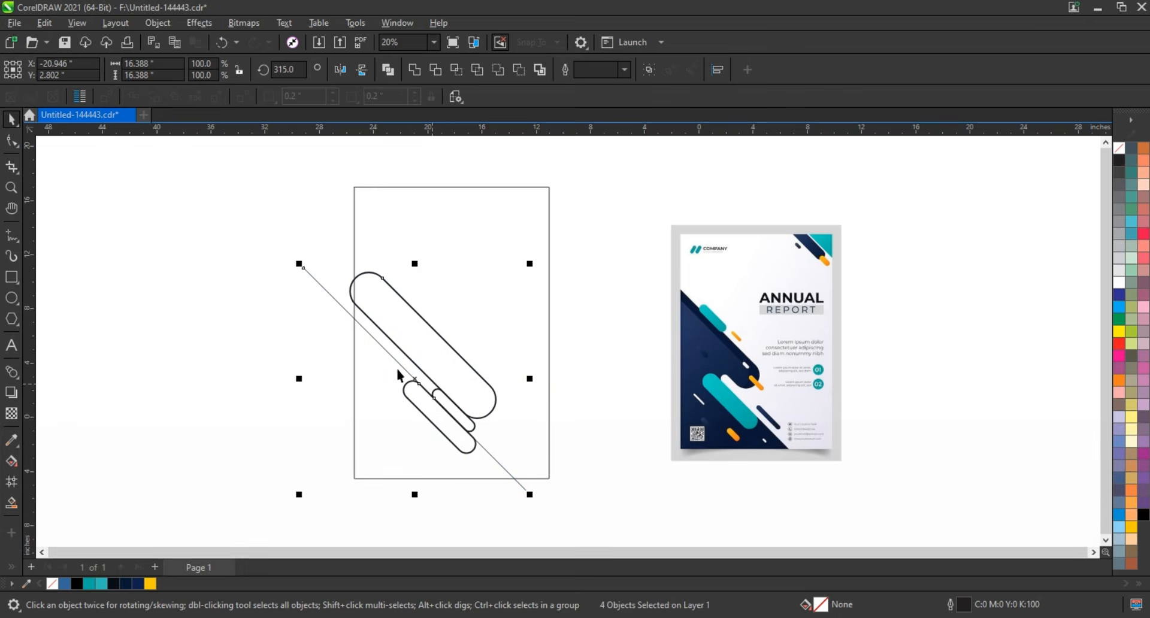
Step: Scale the rotated capsules and line up together to about 22 by 22 in so they extend beyond the page rectangle
{"action": "left_click_drag", "start_coordinate": [300, 266], "coordinate": [237, 201]}
{"action": "left_click_drag", "start_coordinate": [527, 493], "coordinate": [545, 510]}
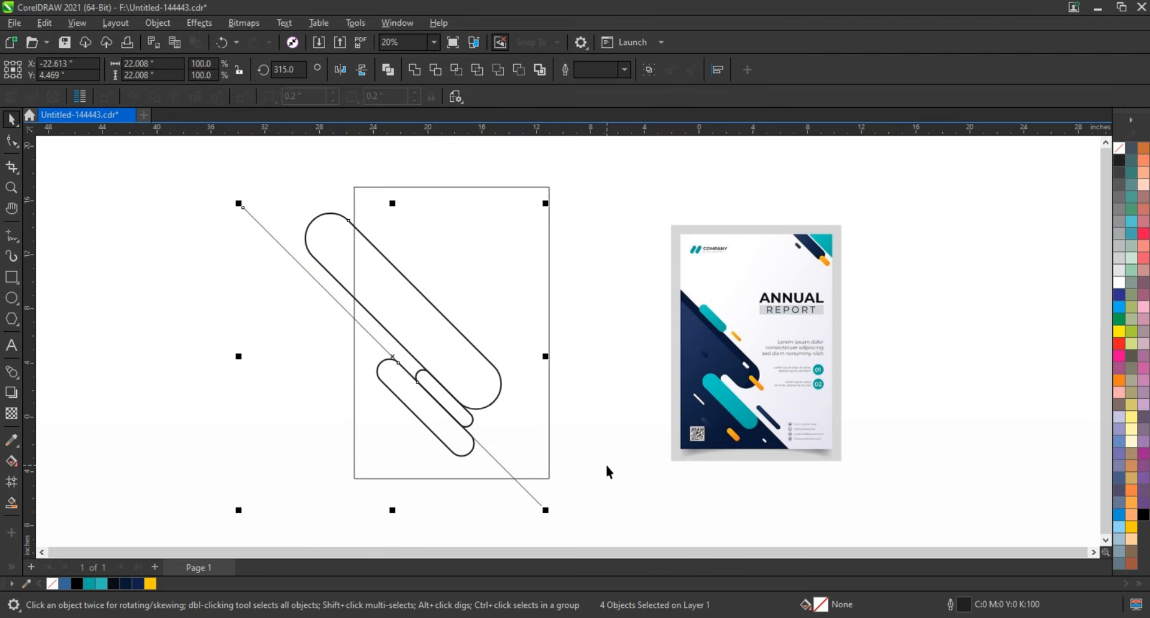
{"action": "left_click", "coordinate": [607, 467]}
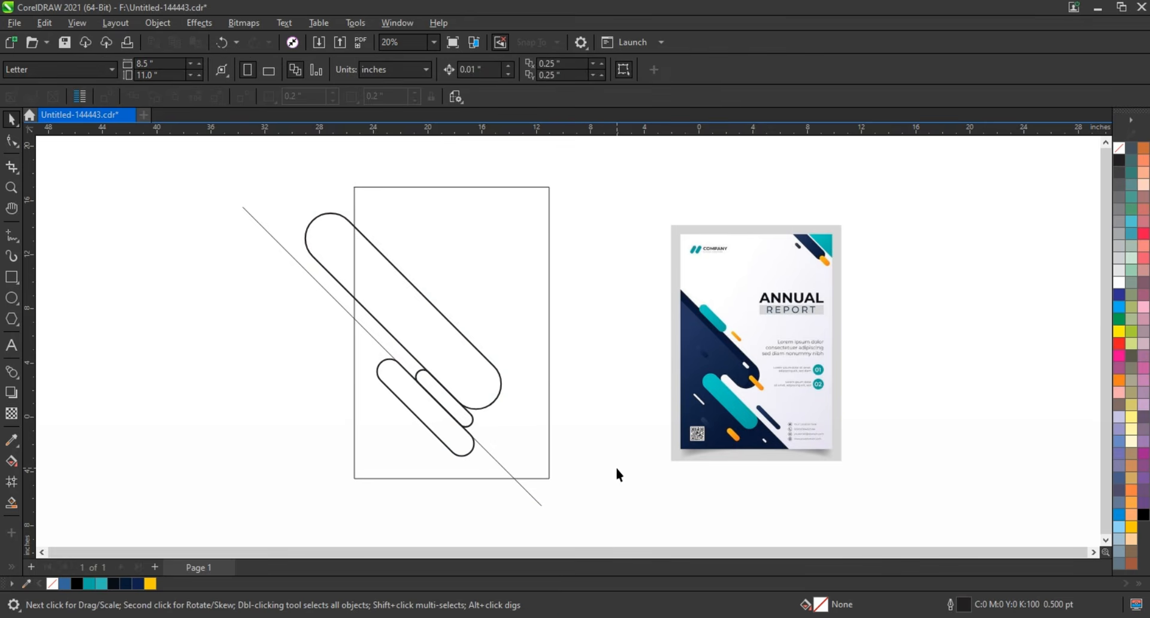
Step: Send the page rectangle to the back and cut the lowest capsule to the clipboard
{"action": "left_click", "coordinate": [434, 420]}
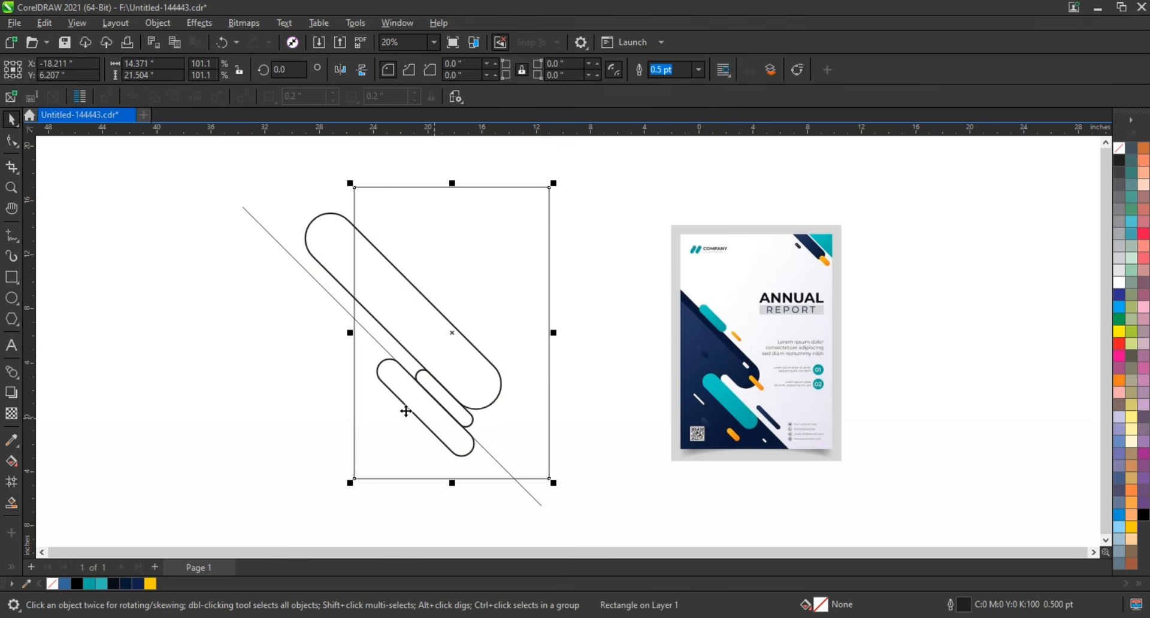
{"action": "key", "text": "shift+Page_Down"}
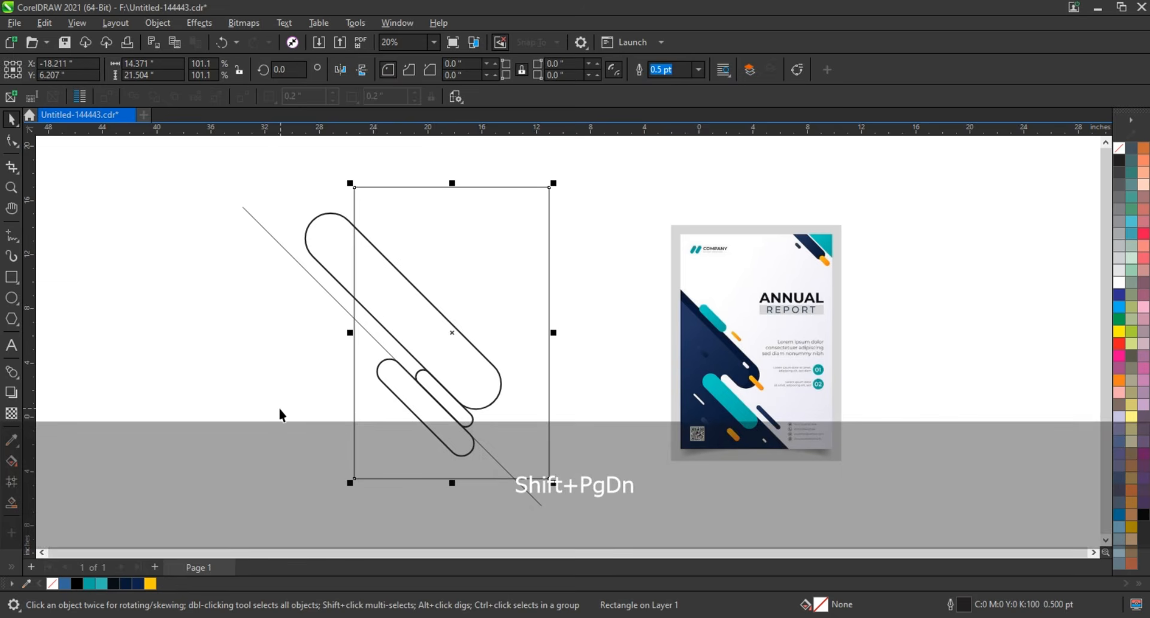
{"action": "left_click", "coordinate": [423, 393]}
{"action": "left_click", "coordinate": [403, 395]}
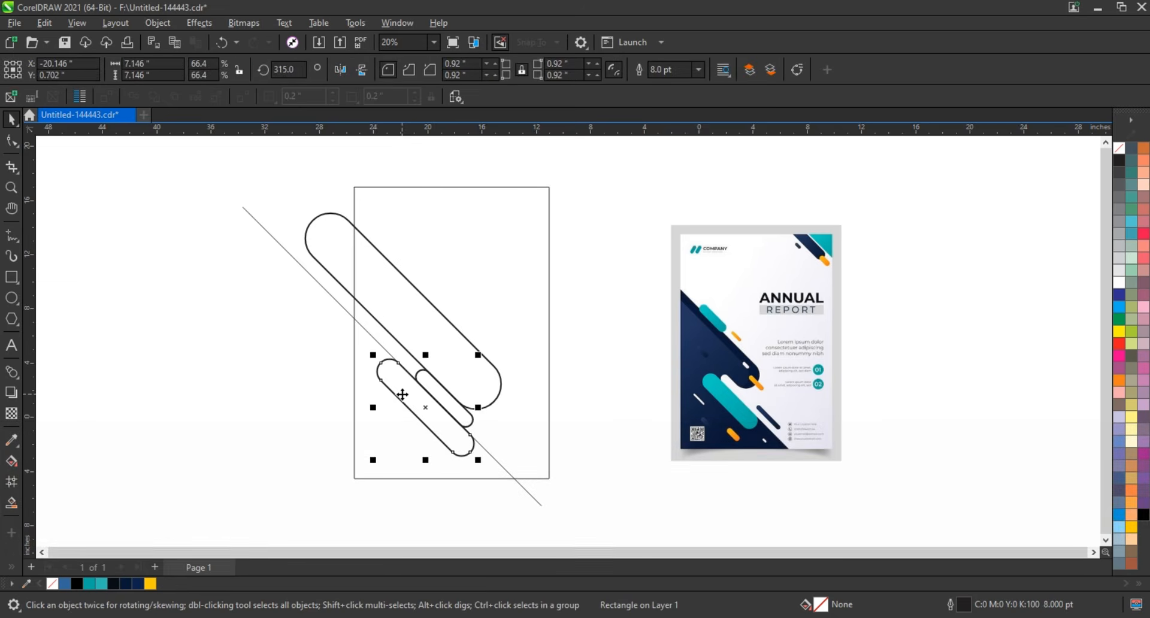
{"action": "right_click", "coordinate": [403, 395]}
{"action": "left_click", "coordinate": [437, 257]}
Step: Smart Fill the page's lower-left corner, the diagonal strip and the large capsule's inner part with blue
{"action": "left_click", "coordinate": [11, 504]}
{"action": "left_click", "coordinate": [412, 409]}
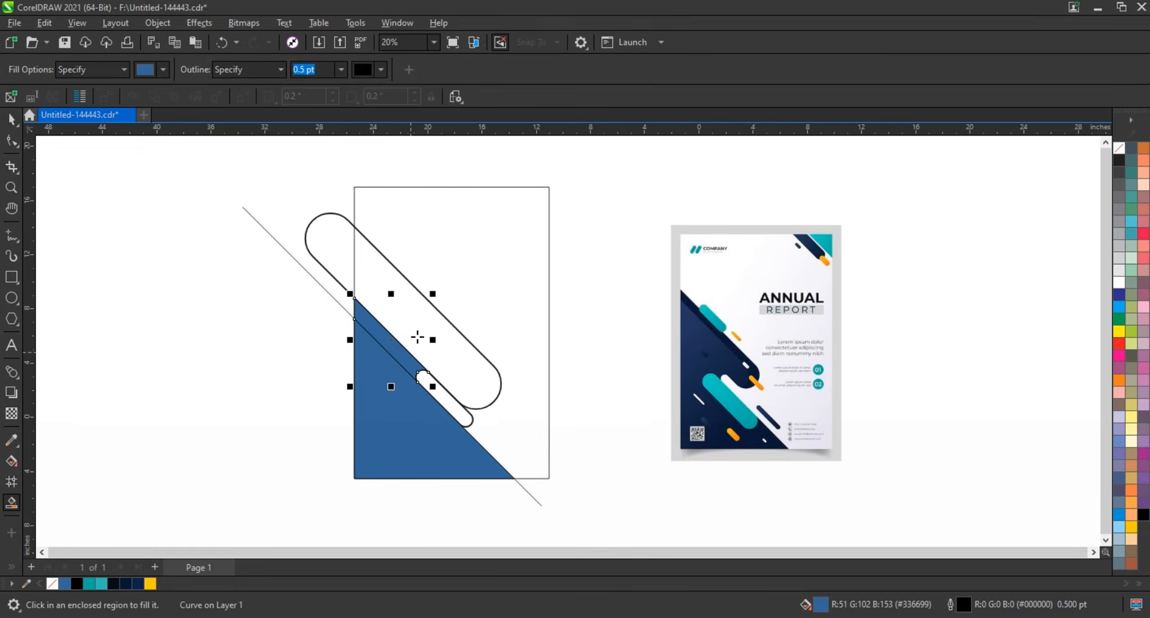
{"action": "left_click", "coordinate": [417, 348]}
Step: Select the three blue filled pieces and remove their outlines
{"action": "left_click", "coordinate": [10, 122]}
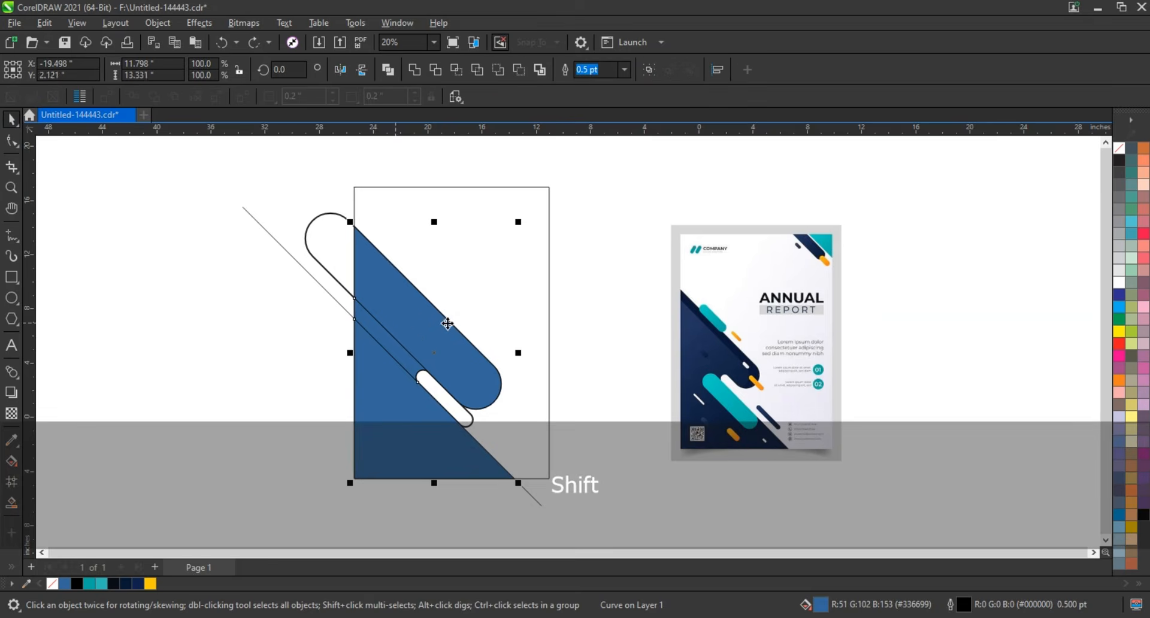
{"action": "left_click", "coordinate": [448, 323], "text": "shift"}
{"action": "right_click", "coordinate": [1121, 149]}
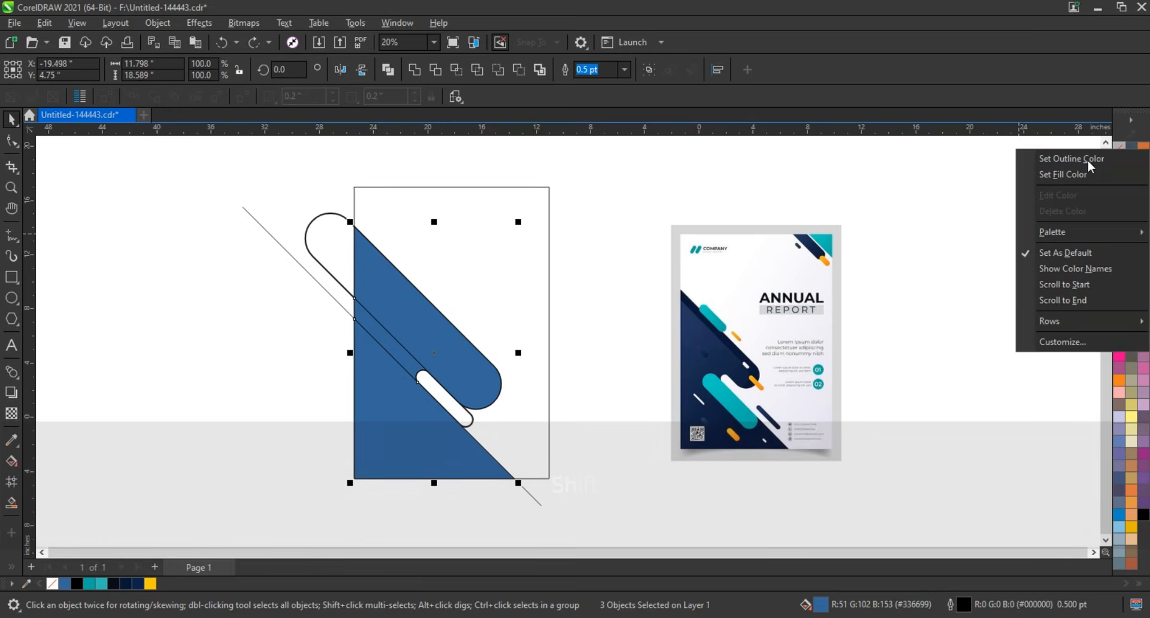
{"action": "left_click", "coordinate": [1038, 159]}
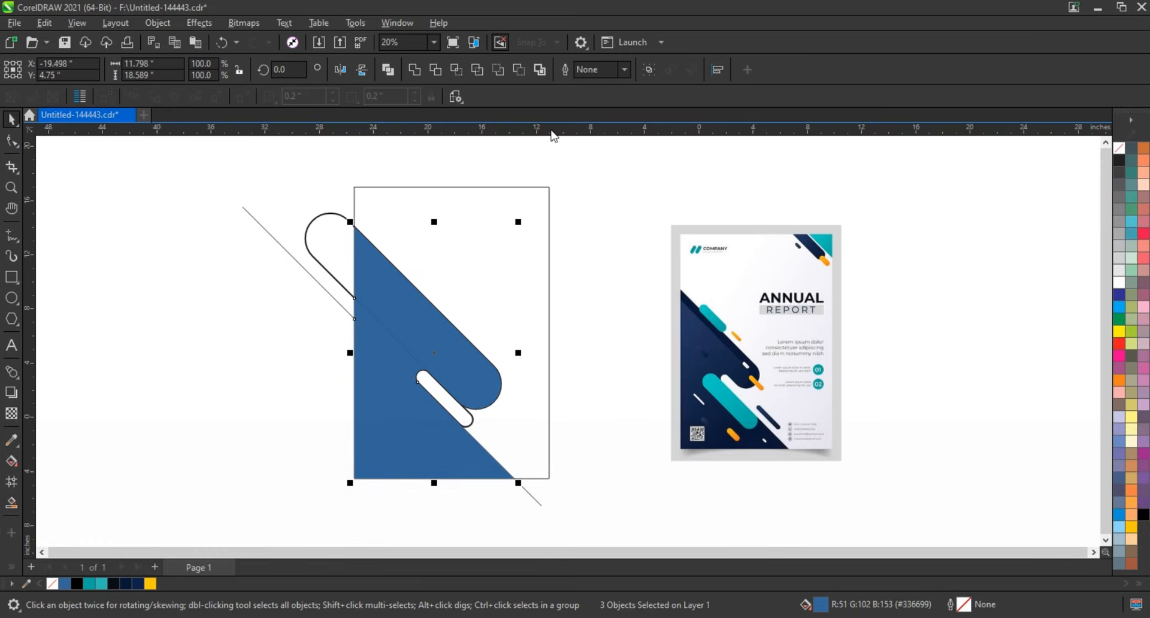
Step: Weld the three blue pieces into one shape and recolor it dark navy blue
{"action": "left_click", "coordinate": [421, 72]}
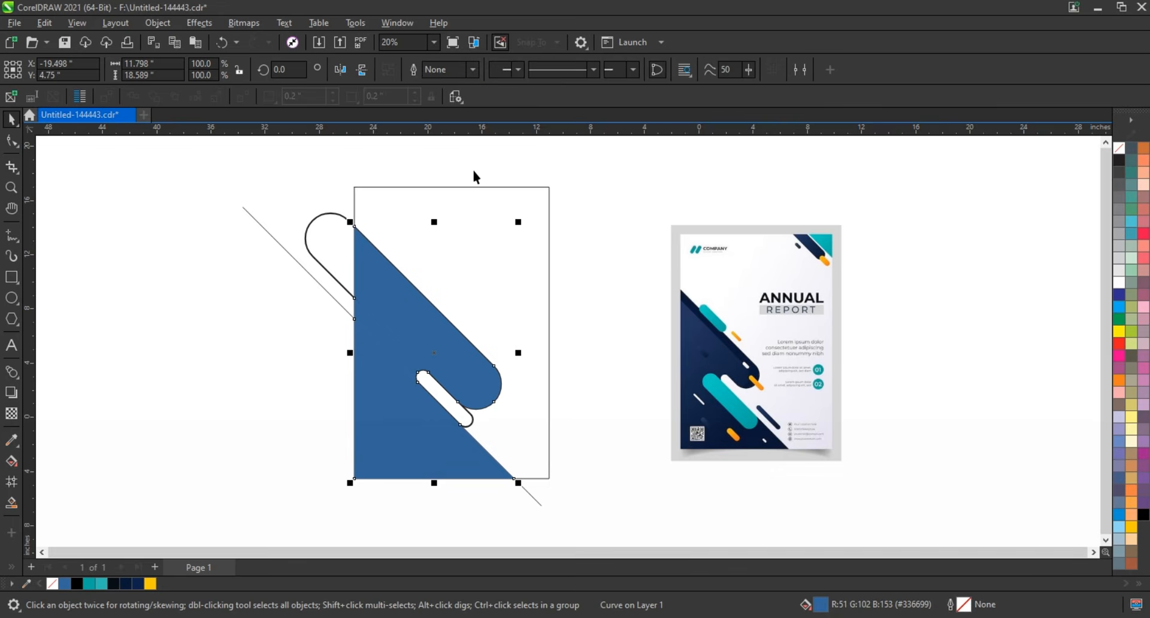
{"action": "left_click", "coordinate": [125, 585]}
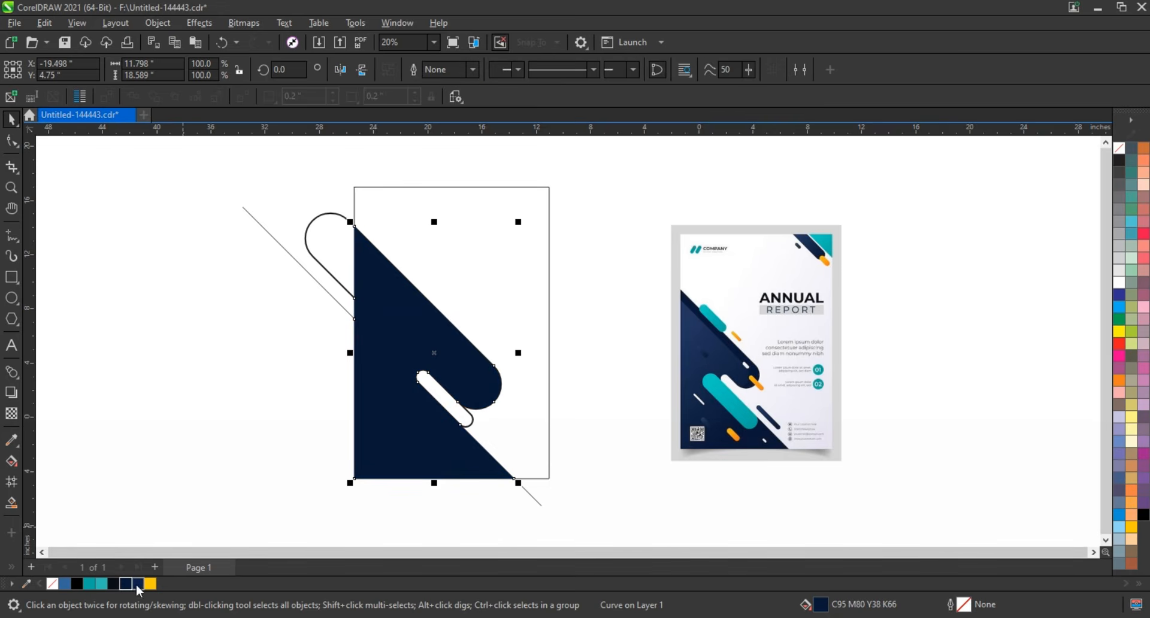
{"action": "left_click", "coordinate": [203, 353]}
Step: Paste the cut capsule back over the navy shape and fill it with light teal
{"action": "right_click", "coordinate": [205, 355]}
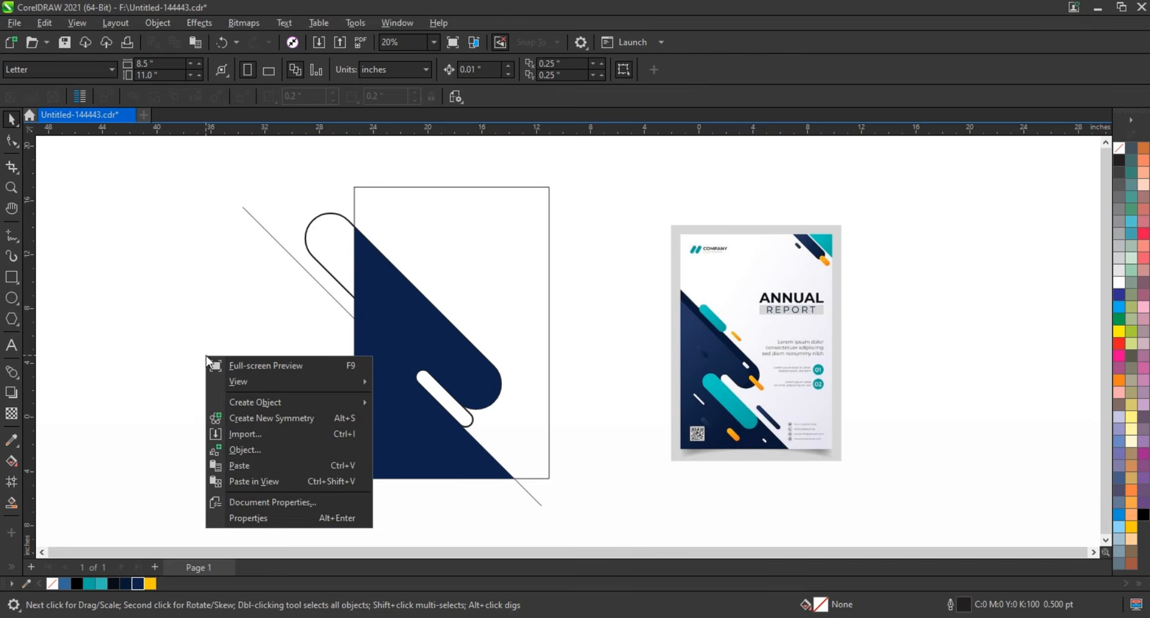
{"action": "left_click", "coordinate": [230, 463]}
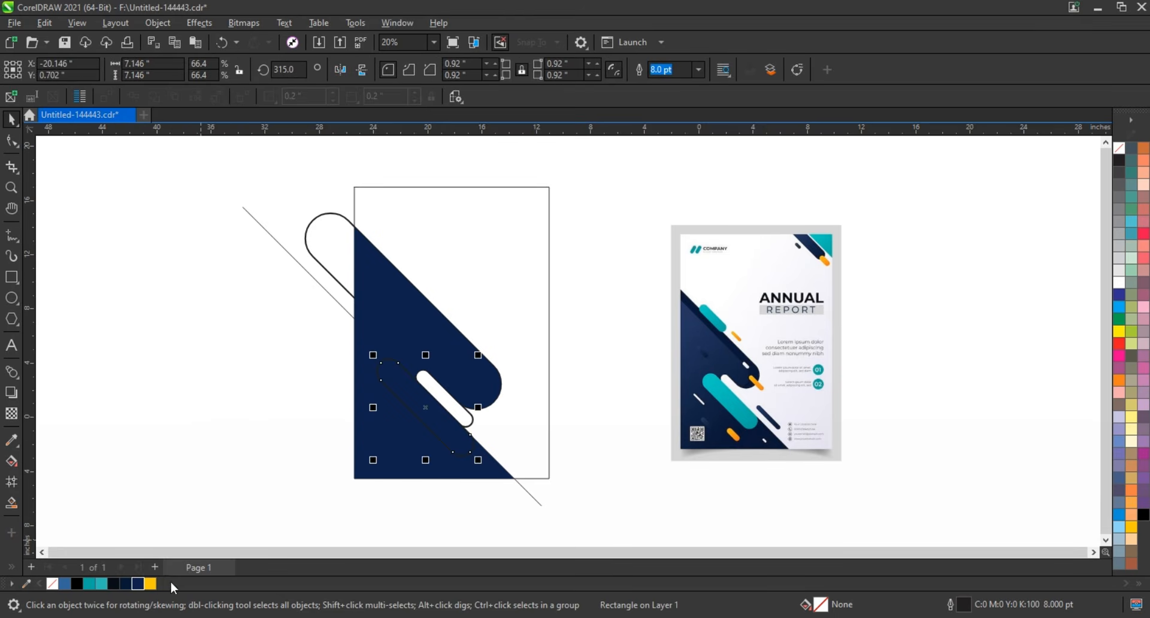
{"action": "left_click", "coordinate": [104, 584]}
{"action": "left_click", "coordinate": [185, 398]}
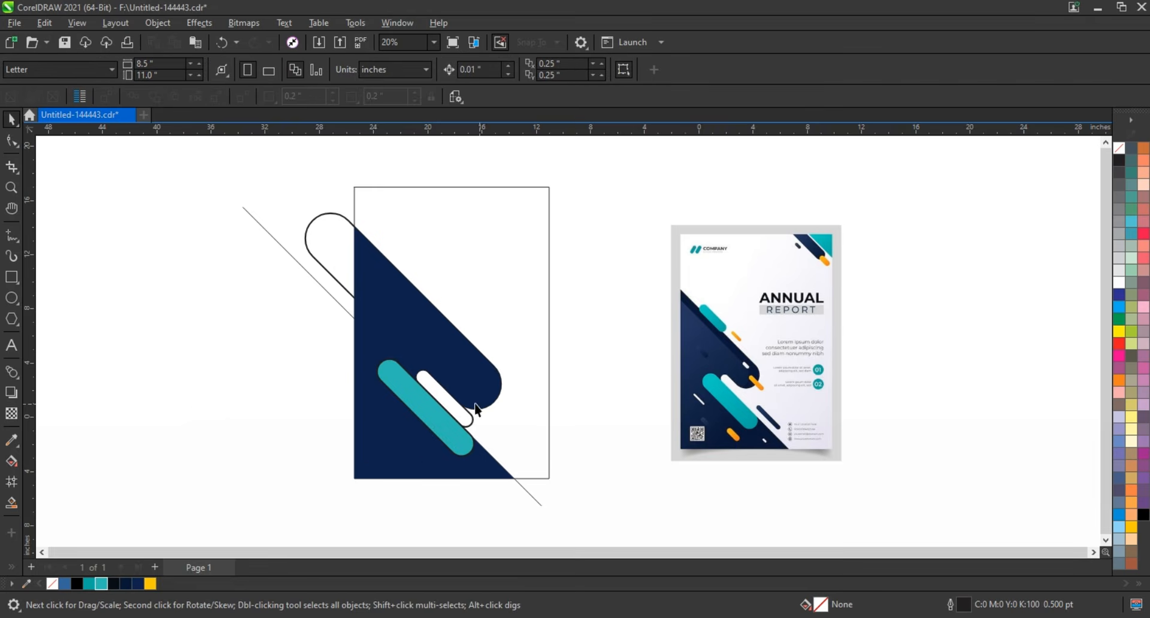
Step: Move the small capsule outline off the page to its left and delete the long diagonal line
{"action": "left_click", "coordinate": [468, 420]}
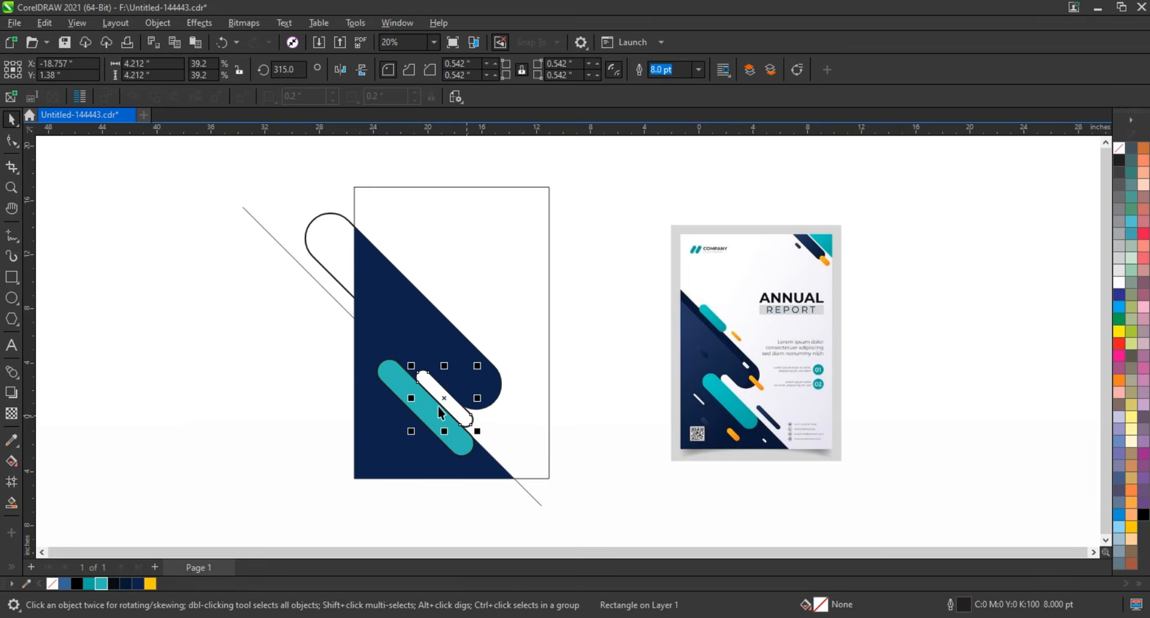
{"action": "left_click_drag", "start_coordinate": [445, 401], "coordinate": [270, 404]}
{"action": "left_click", "coordinate": [531, 497]}
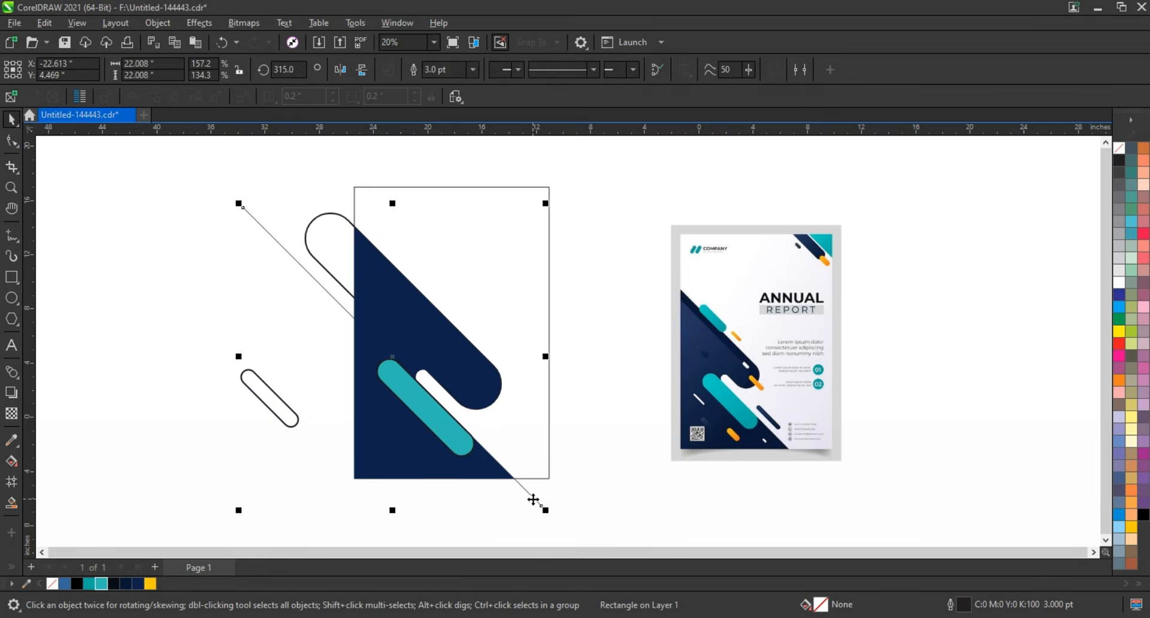
{"action": "key", "text": "Delete"}
Step: Shrink the large capsule outline to about 3.7 inches on the navy shape's diagonal edge, filled light teal, in front and without outline
{"action": "left_click", "coordinate": [403, 318]}
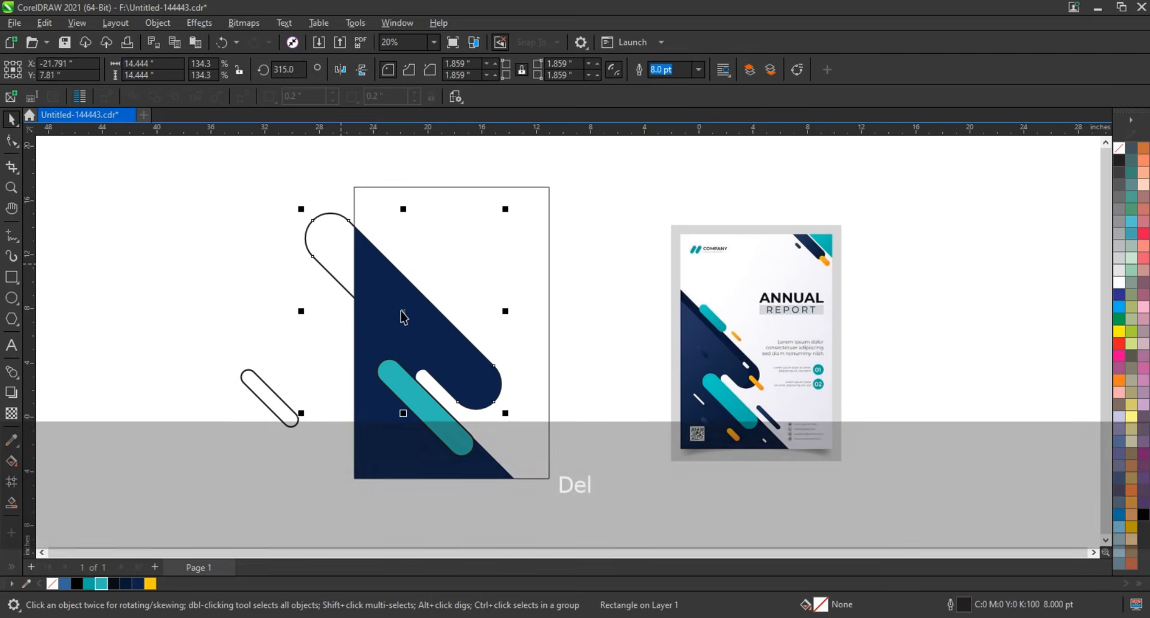
{"action": "left_click_drag", "start_coordinate": [513, 413], "coordinate": [439, 386]}
{"action": "left_click_drag", "start_coordinate": [401, 311], "coordinate": [406, 283]}
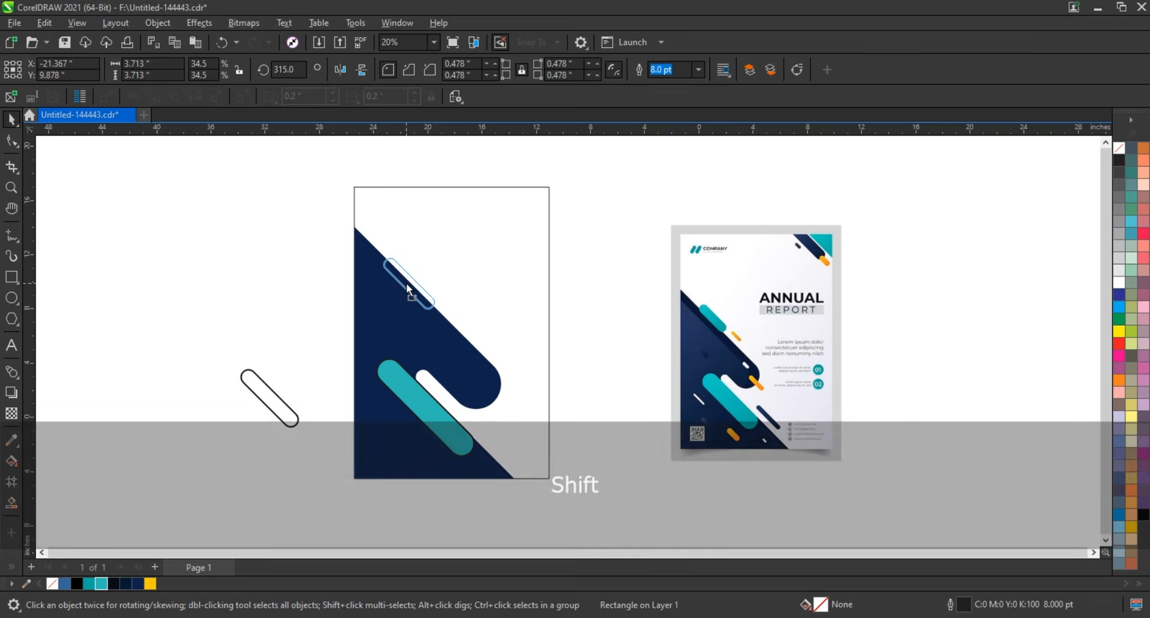
{"action": "left_click", "coordinate": [99, 584]}
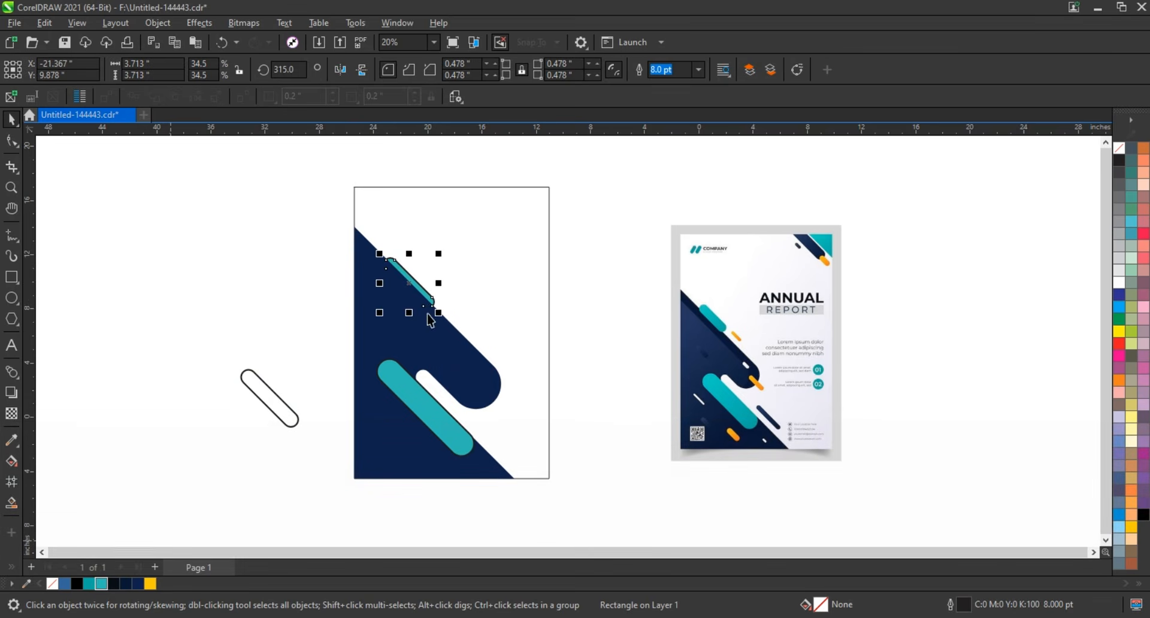
{"action": "key", "text": "shift+Page_Up"}
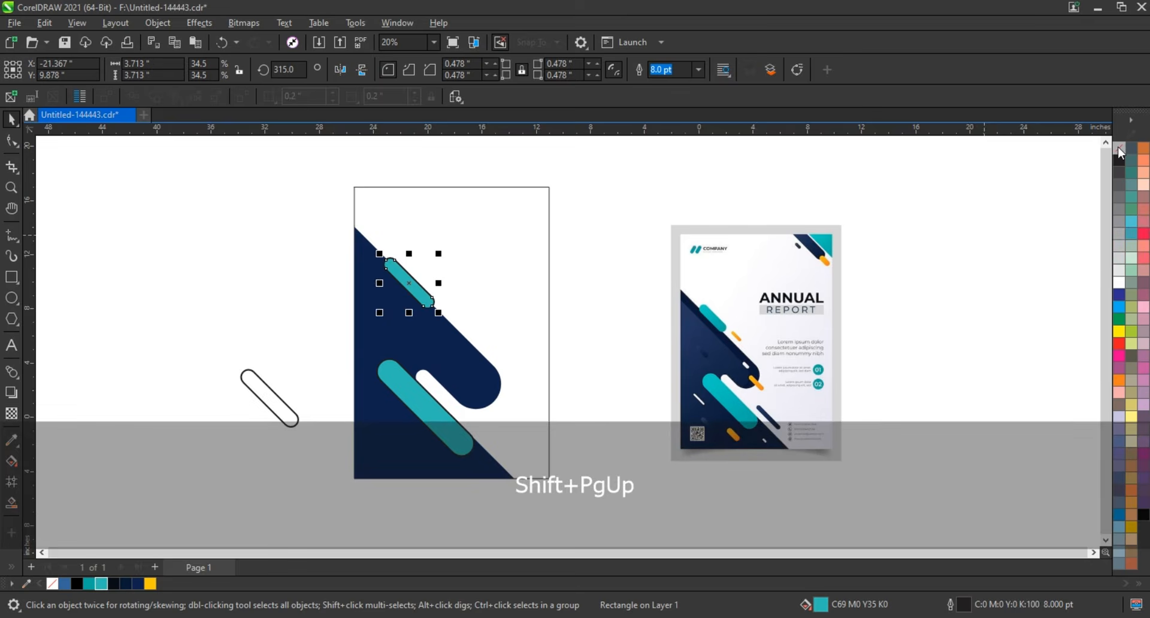
{"action": "right_click", "coordinate": [1121, 151]}
Step: Add small yellow capsule copies below the upper teal capsule and across the navy shape's rounded end, plus a tiny copy inside that end
{"action": "left_click", "coordinate": [12, 188]}
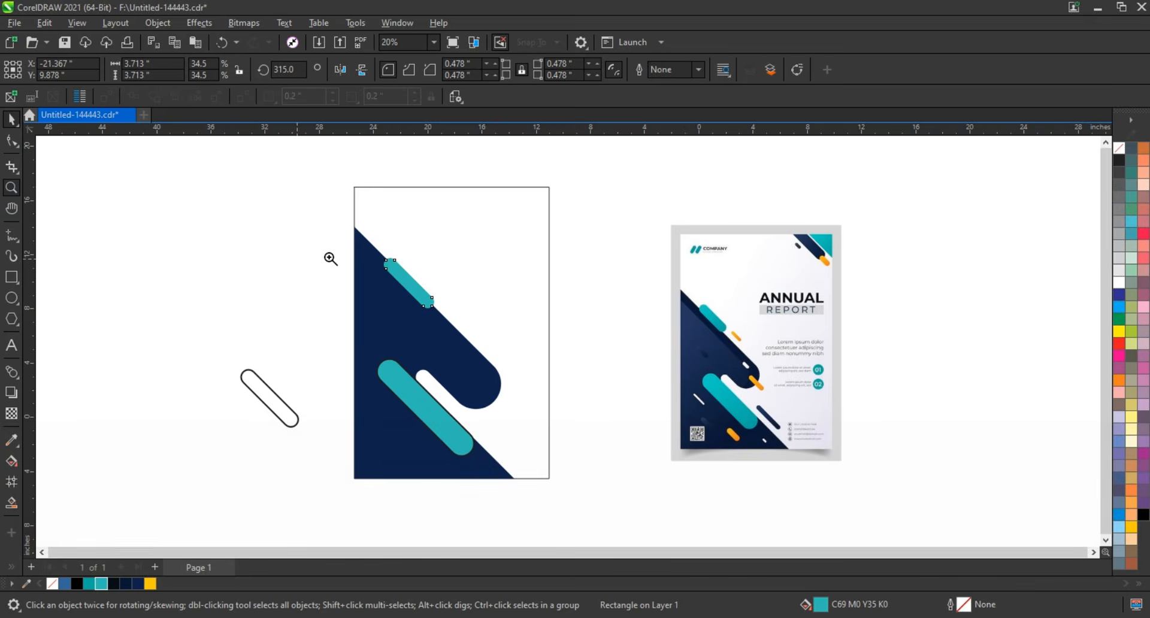
{"action": "left_click_drag", "start_coordinate": [212, 203], "coordinate": [873, 489]}
{"action": "left_click", "coordinate": [14, 124]}
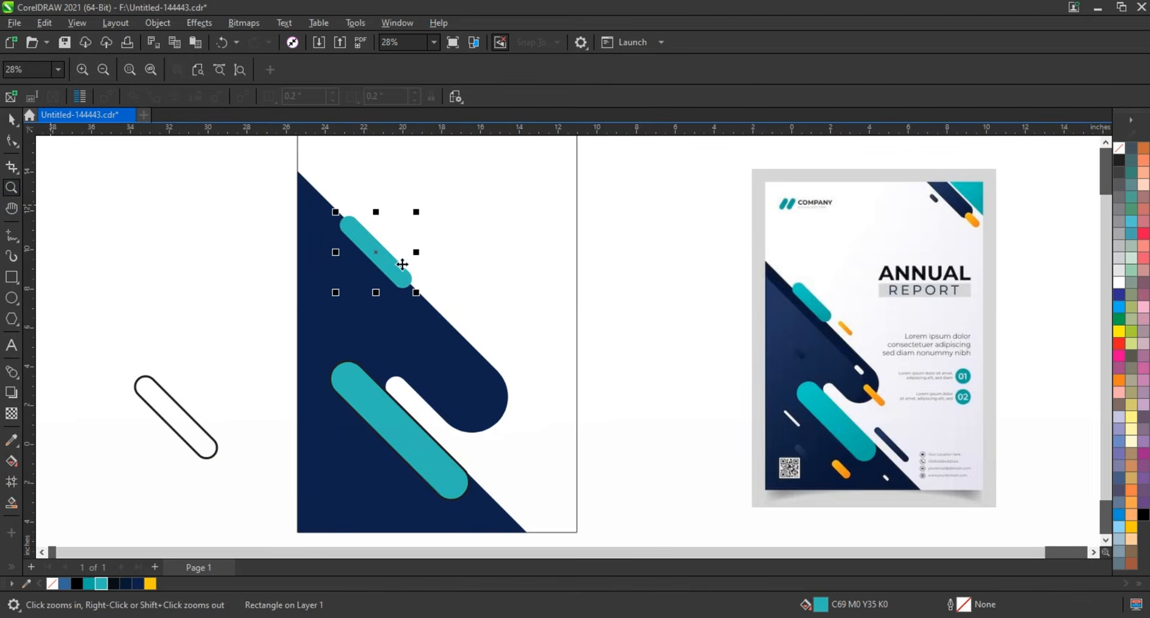
{"action": "left_click_drag", "start_coordinate": [419, 290], "coordinate": [449, 313]}
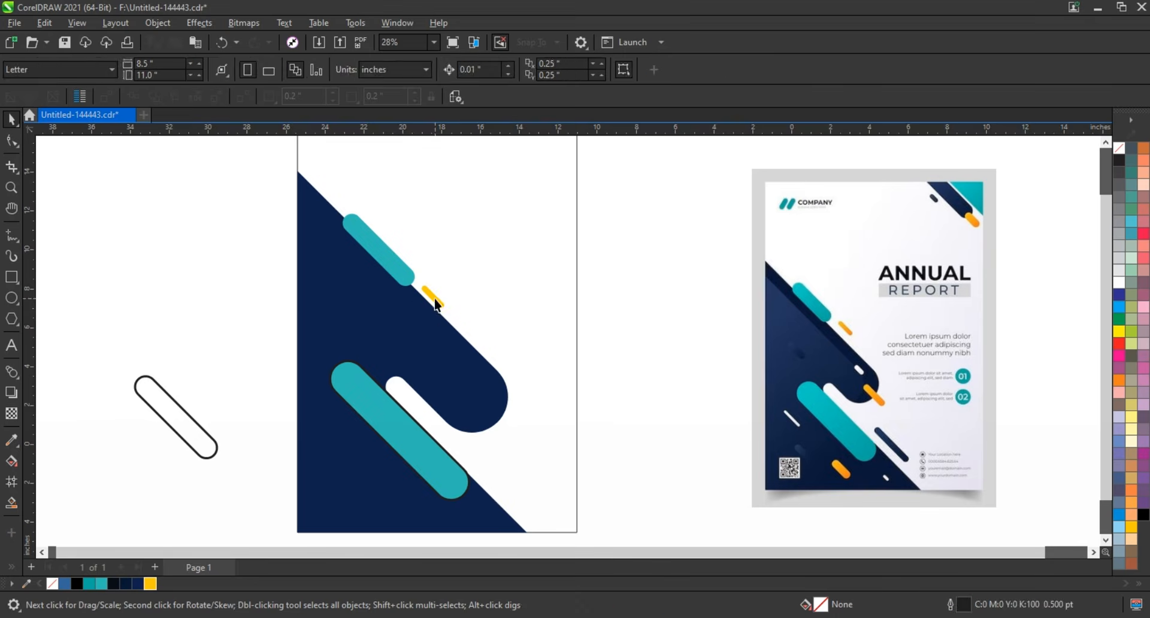
{"action": "left_click_drag", "start_coordinate": [433, 299], "coordinate": [483, 376]}
{"action": "right_click", "coordinate": [485, 384]}
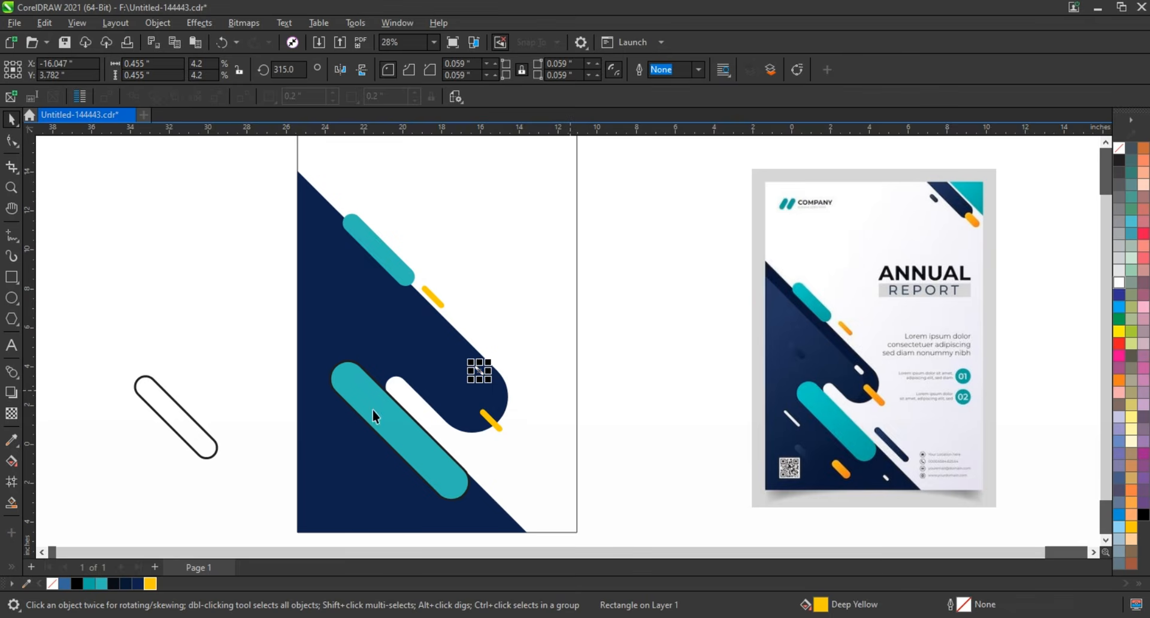
Step: Place a reduced copy of the large teal capsule, about 2 inches wide, beside its lower end and fill it very dark navy
{"action": "left_click", "coordinate": [385, 421]}
{"action": "left_click_drag", "start_coordinate": [329, 360], "coordinate": [481, 464]}
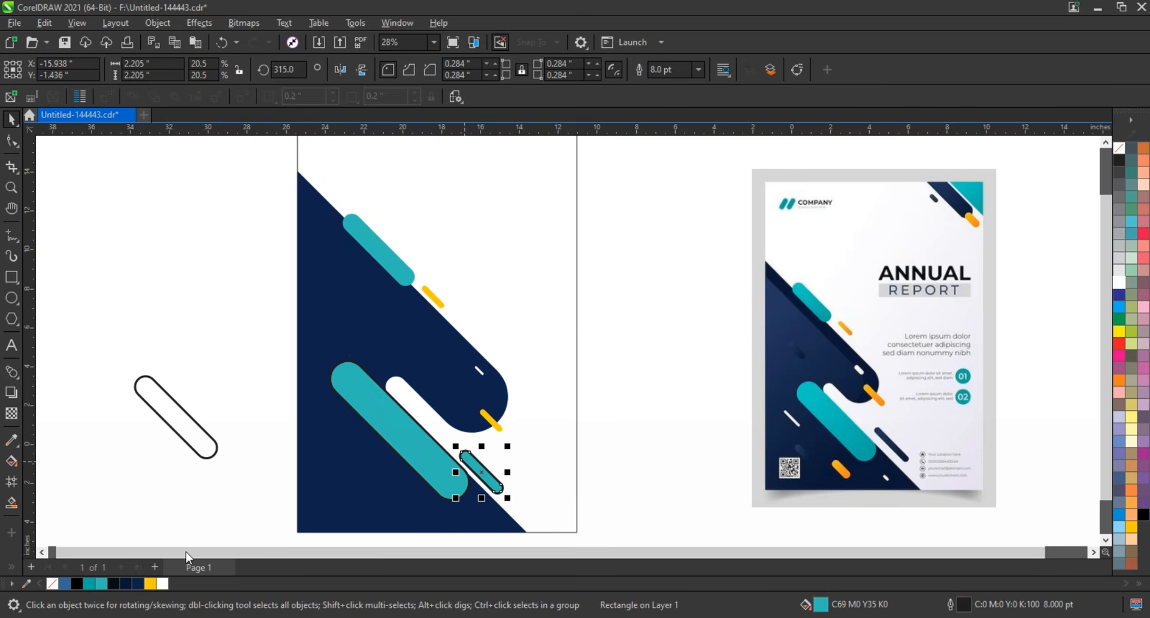
{"action": "left_click", "coordinate": [124, 584]}
{"action": "mouse_move", "coordinate": [510, 498]}
{"action": "left_mouse_down"}
{"action": "mouse_move", "coordinate": [519, 513]}
{"action": "mouse_move", "coordinate": [506, 495]}
{"action": "left_mouse_up"}
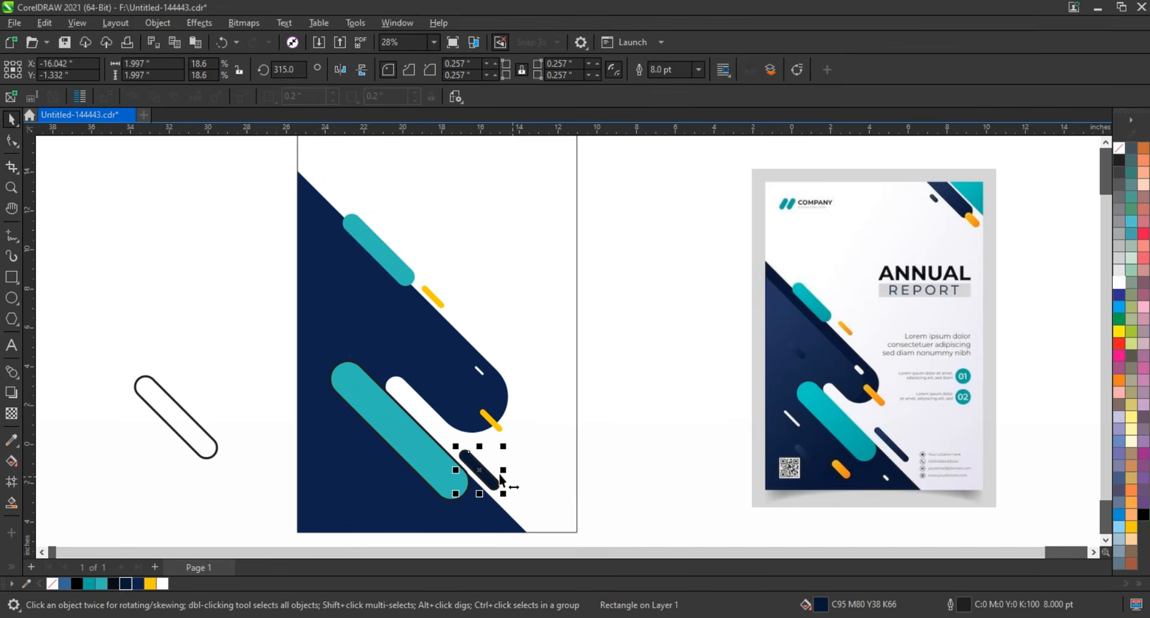
Step: Copy the yellow capsule to two spots below the large teal capsule, enlarge the lower copy and recolor the upper one white
{"action": "left_click_drag", "start_coordinate": [489, 422], "coordinate": [353, 437]}
{"action": "left_click_drag", "start_coordinate": [401, 489], "coordinate": [439, 524]}
{"action": "right_click", "coordinate": [412, 495]}
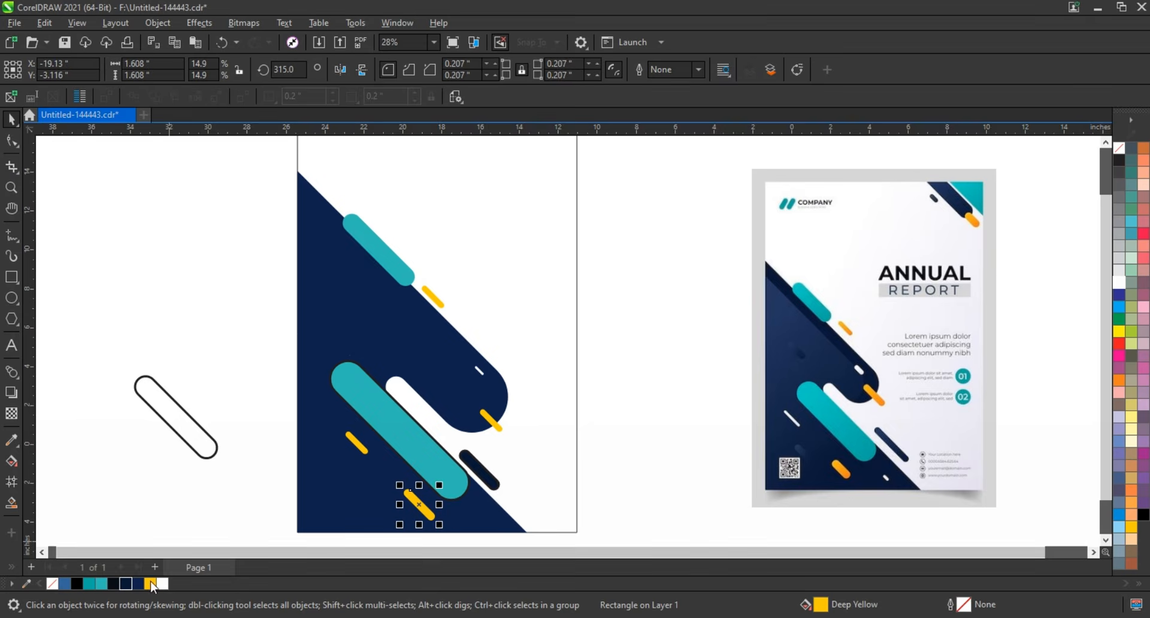
{"action": "left_click", "coordinate": [353, 443]}
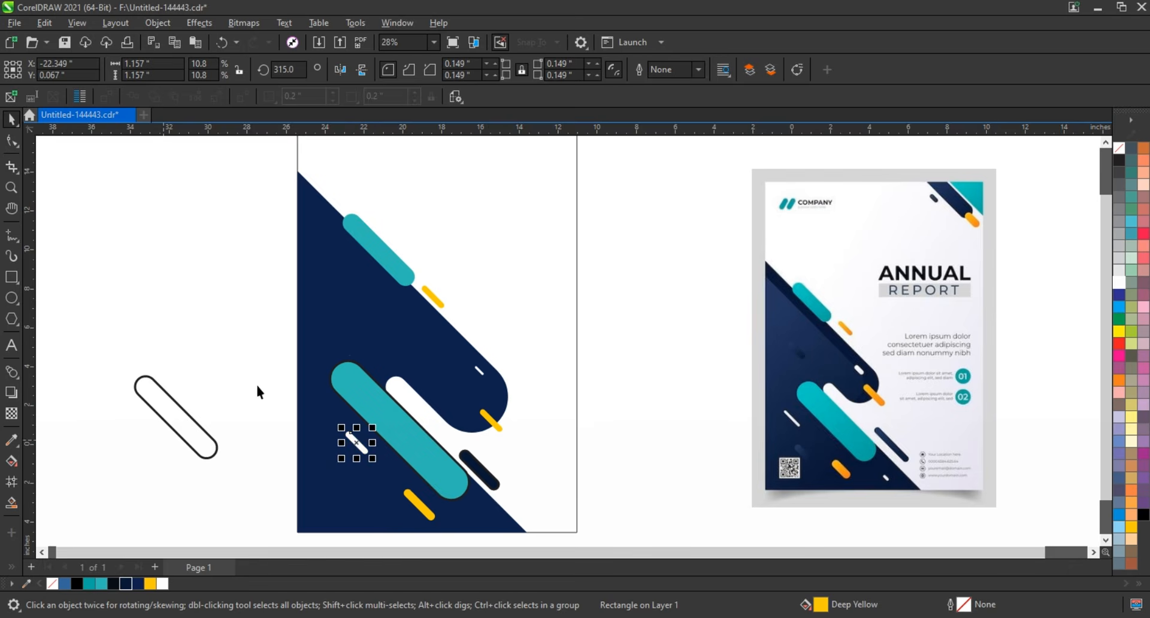
Step: Delete the spare capsule outline beside the page and draw a 45-degree line just inside the navy shape's diagonal edge
{"action": "key", "text": "Tab"}
{"action": "key", "text": "Delete"}
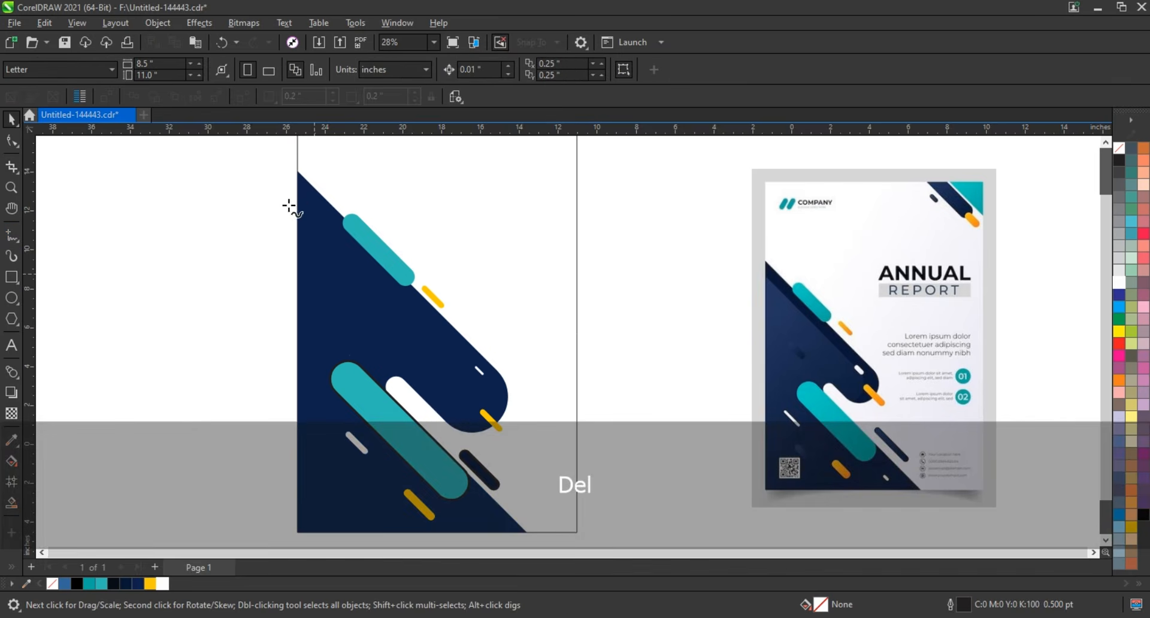
{"action": "left_click", "coordinate": [294, 193]}
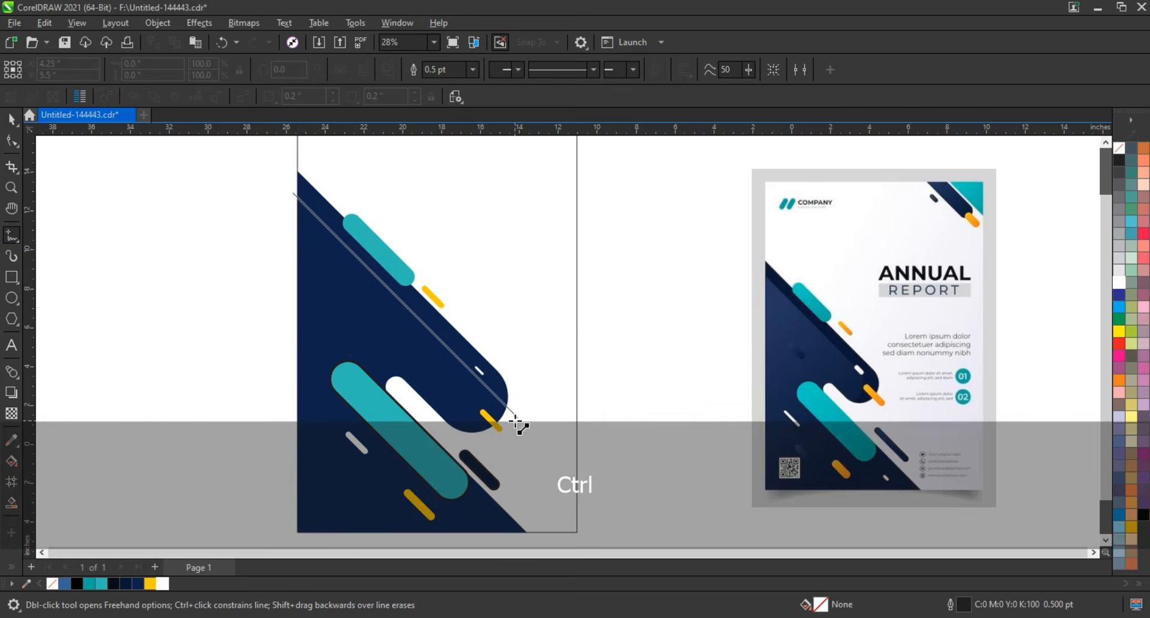
{"action": "left_click", "coordinate": [517, 419]}
{"action": "left_click", "coordinate": [11, 119]}
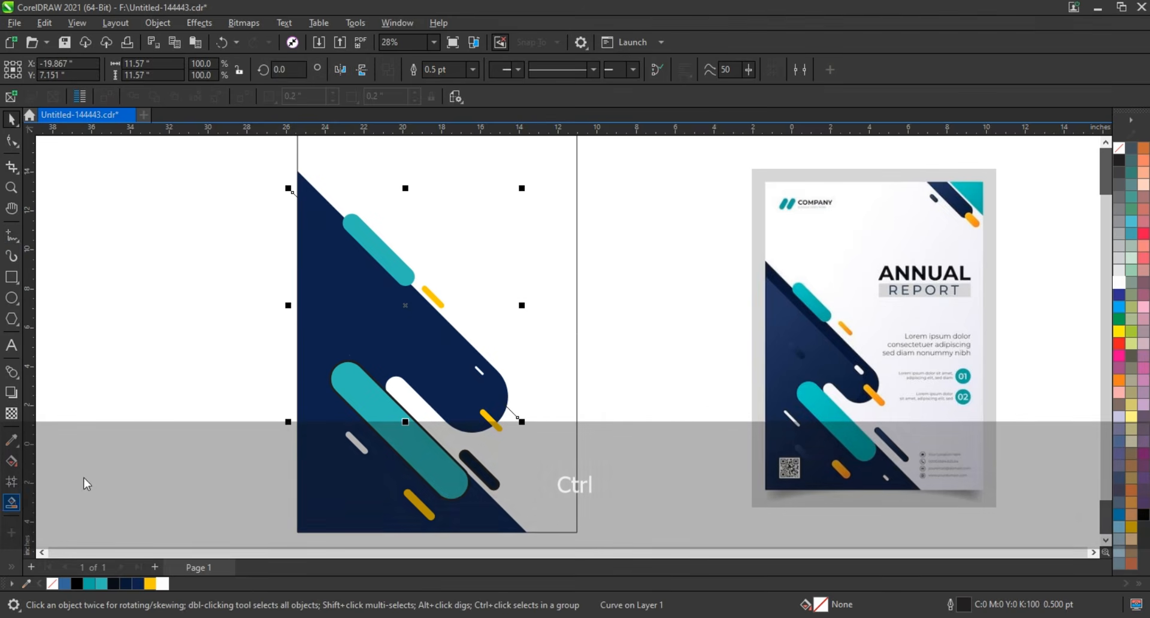
Step: Smart Fill the strip between the line and the navy edge, delete the line and recolor the strip very dark navy without outline
{"action": "left_click", "coordinate": [493, 385]}
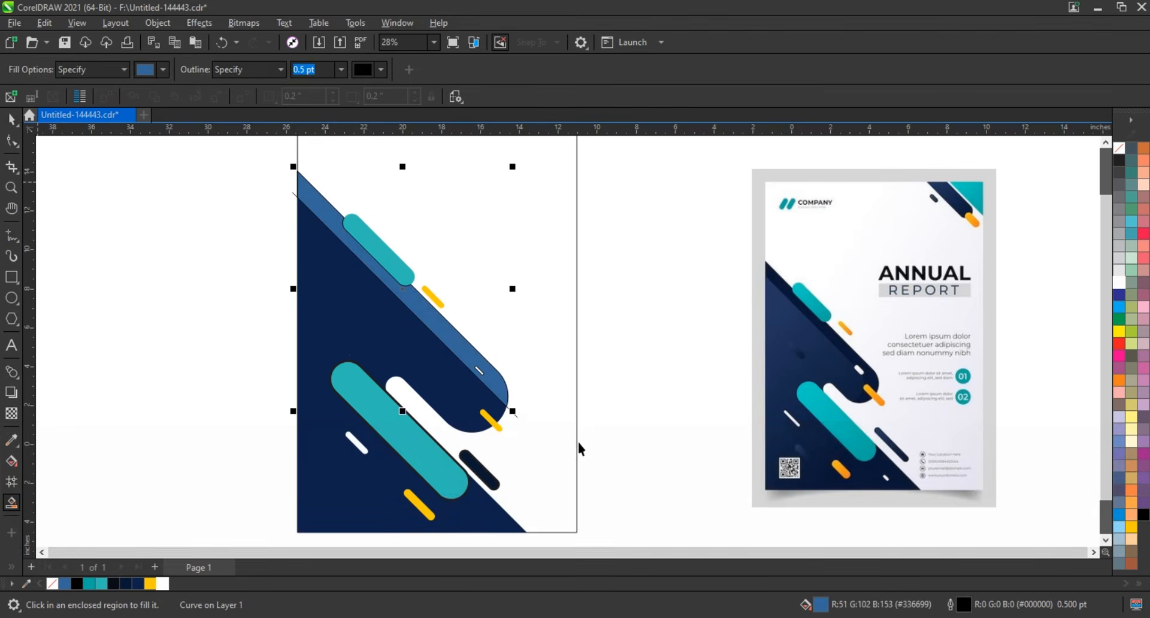
{"action": "key", "text": "space"}
{"action": "key", "text": "Delete"}
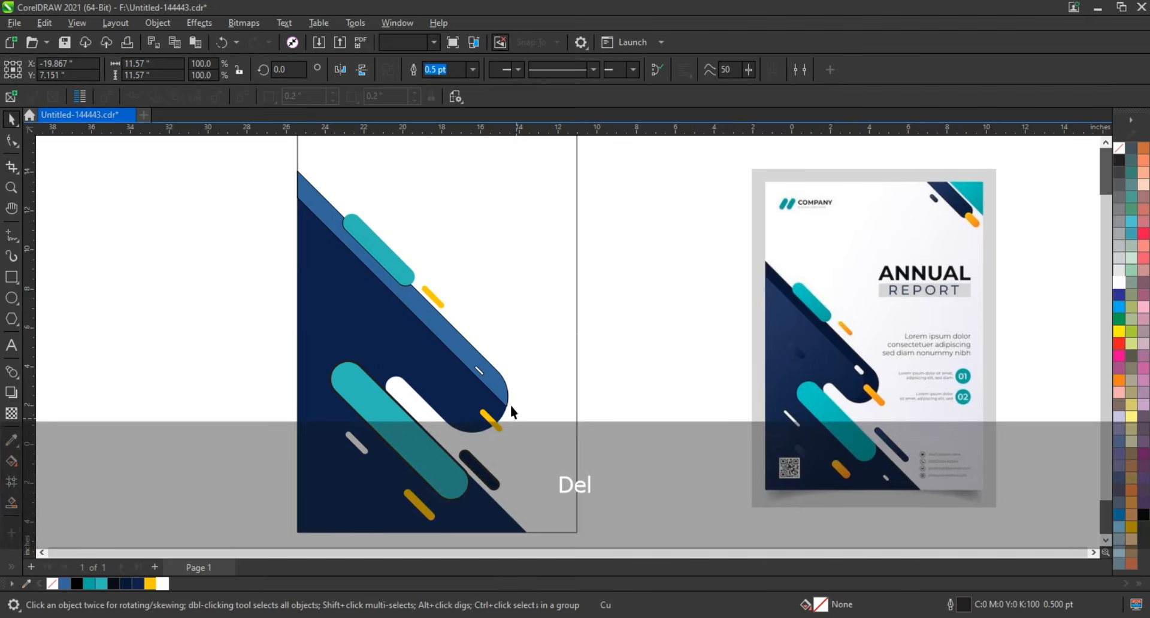
{"action": "left_click", "coordinate": [126, 583]}
Step: Give the main navy shape a fountain fill from very dark navy at its rounded end to lighter navy toward the upper left
{"action": "left_click", "coordinate": [446, 381]}
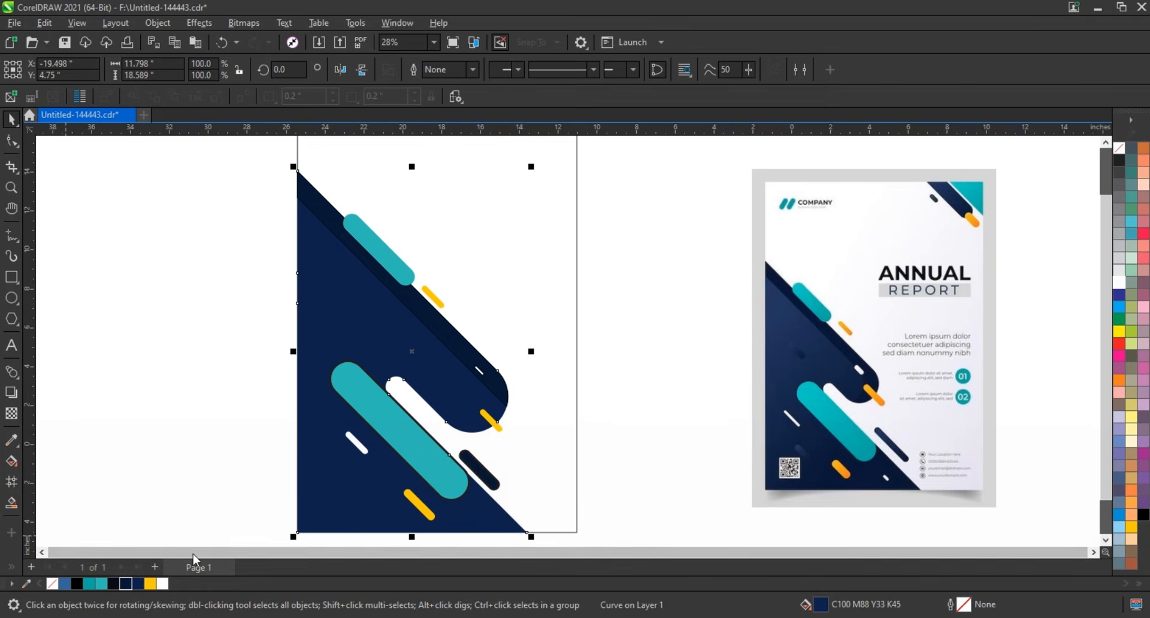
{"action": "left_click", "coordinate": [127, 584]}
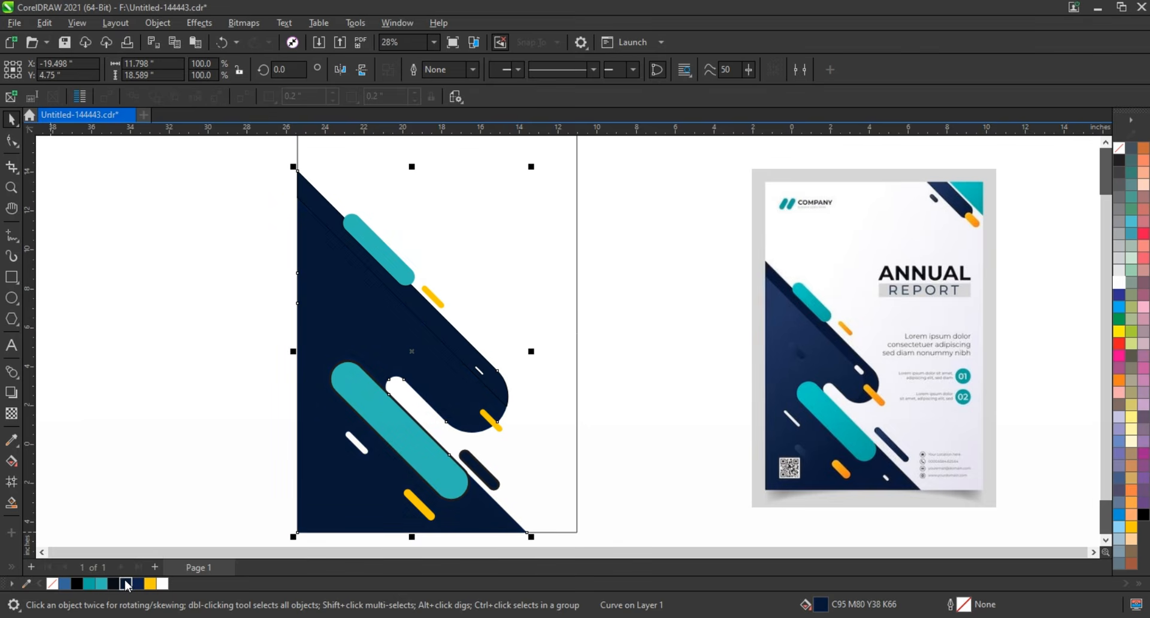
{"action": "left_click", "coordinate": [11, 462]}
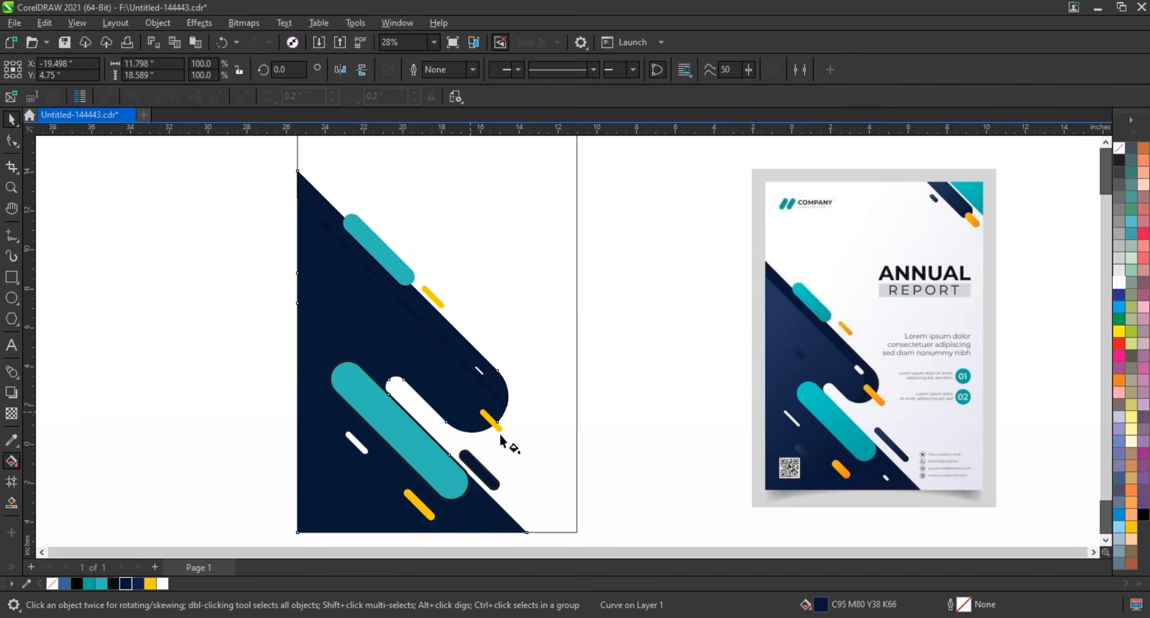
{"action": "left_click_drag", "start_coordinate": [138, 585], "coordinate": [368, 341]}
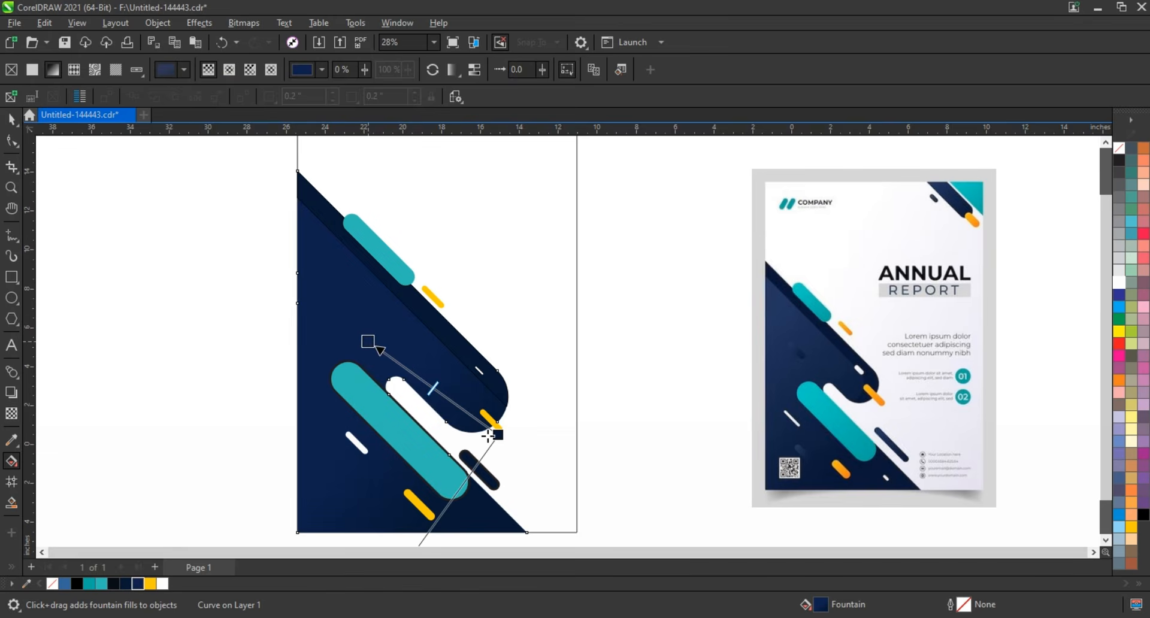
{"action": "left_click_drag", "start_coordinate": [498, 435], "coordinate": [511, 437]}
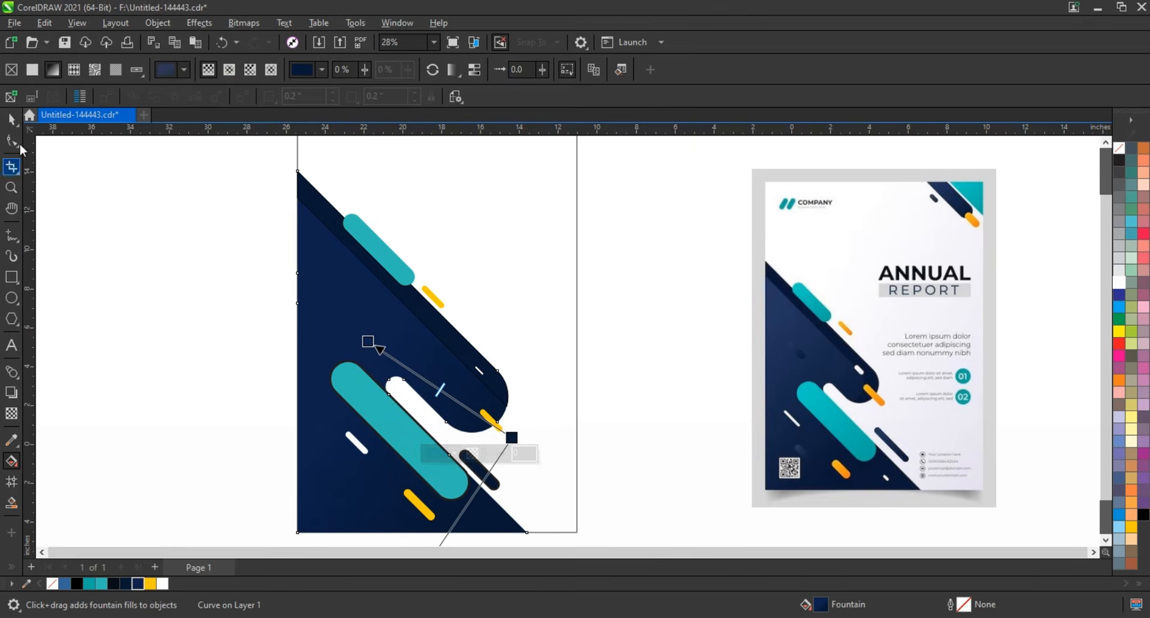
{"action": "left_click", "coordinate": [11, 120]}
{"action": "key", "text": "space"}
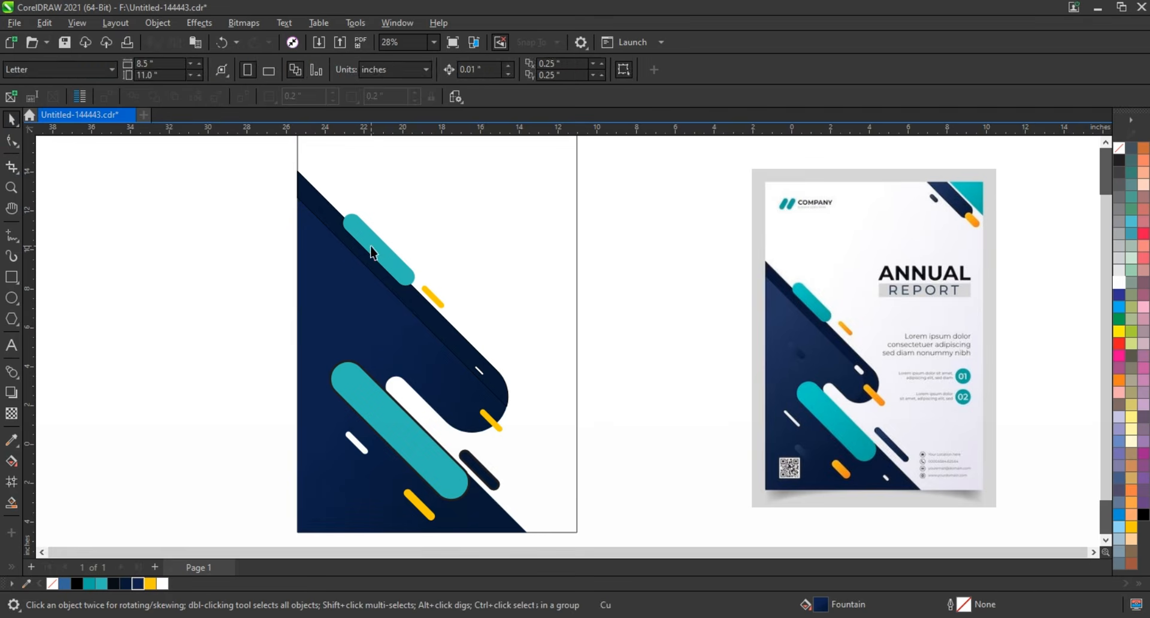
Step: Apply a lengthwise fountain fill to the upper teal capsule, from darker teal at its lower end to light teal above
{"action": "left_click", "coordinate": [373, 252]}
{"action": "left_click", "coordinate": [92, 584]}
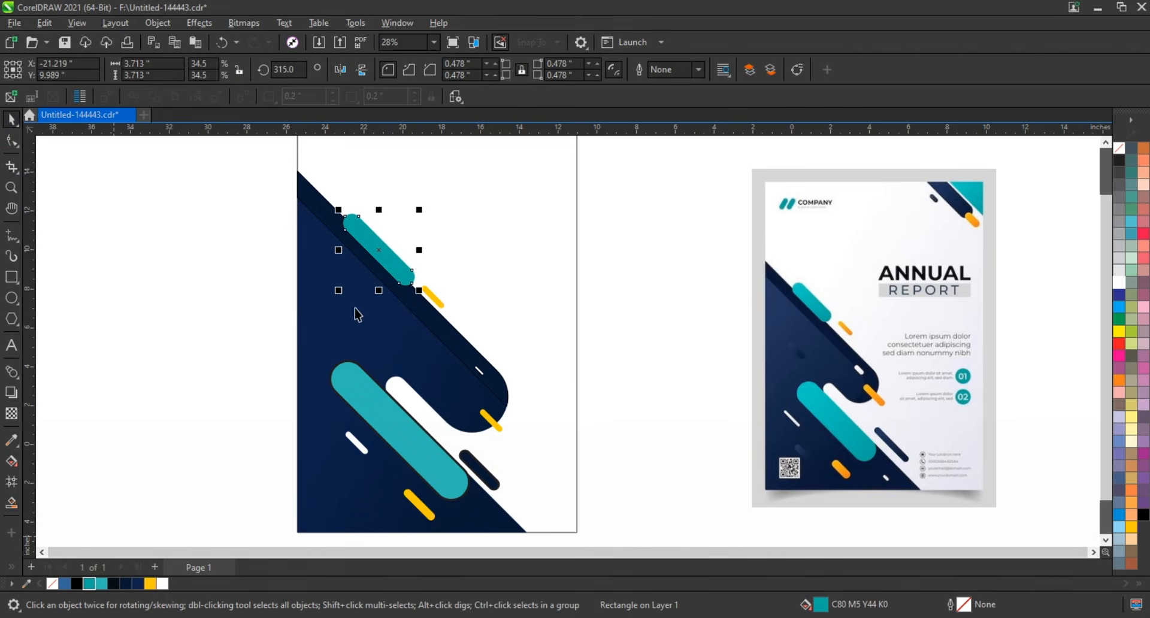
{"action": "key", "text": "g"}
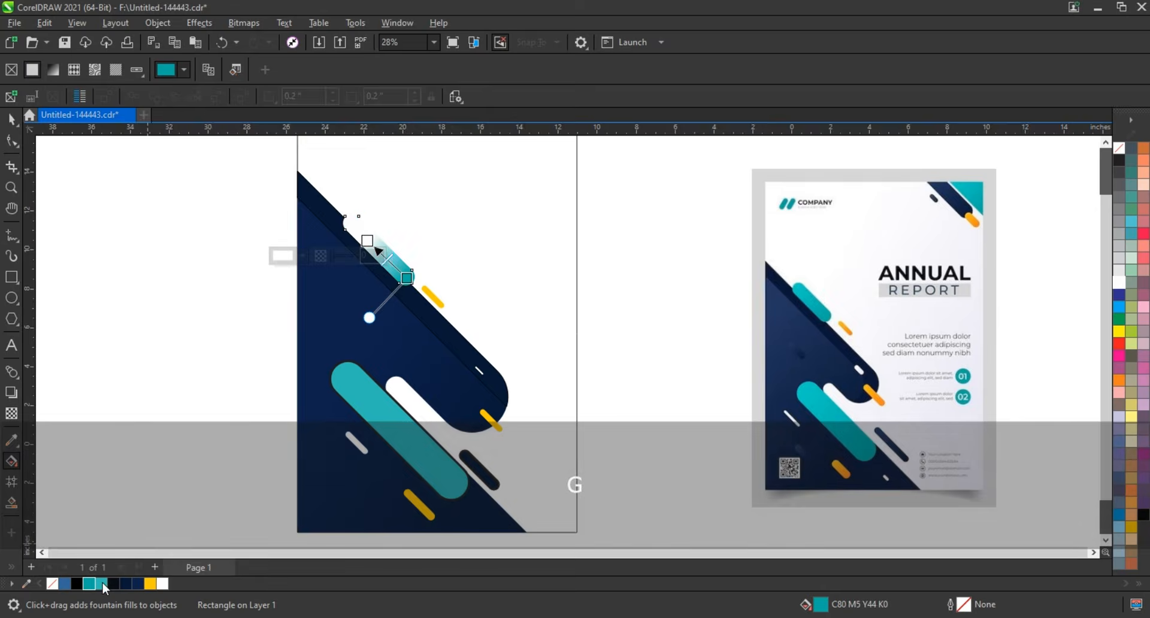
{"action": "left_click_drag", "start_coordinate": [102, 583], "coordinate": [367, 241]}
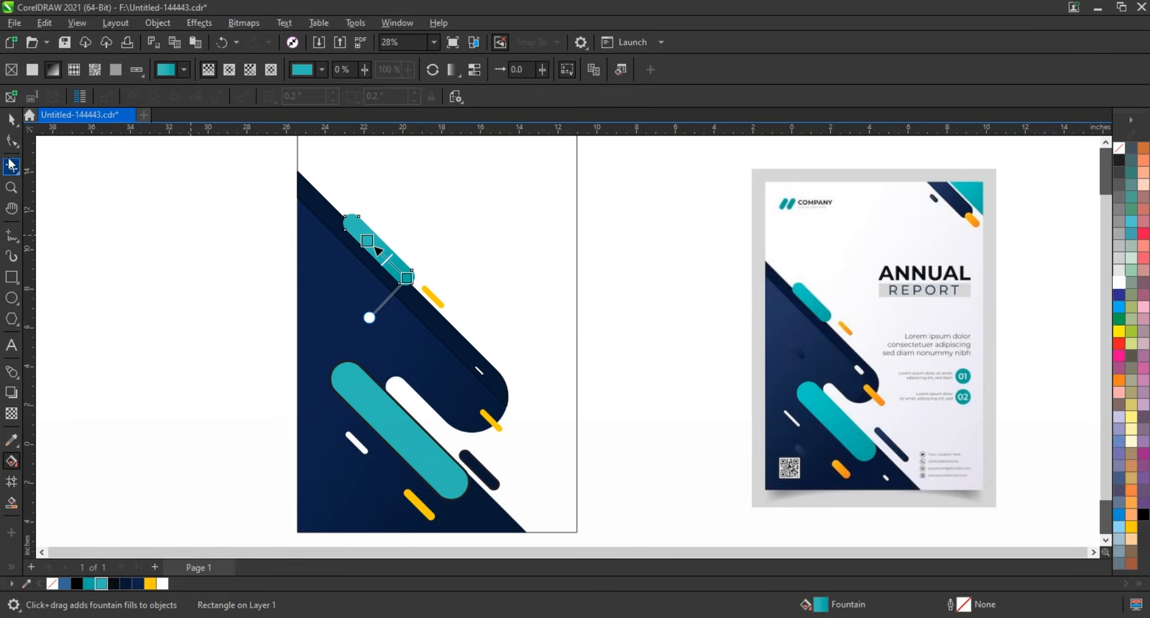
{"action": "left_click", "coordinate": [10, 121]}
Step: Start copying properties from another object onto the large teal capsule
{"action": "left_click", "coordinate": [351, 387]}
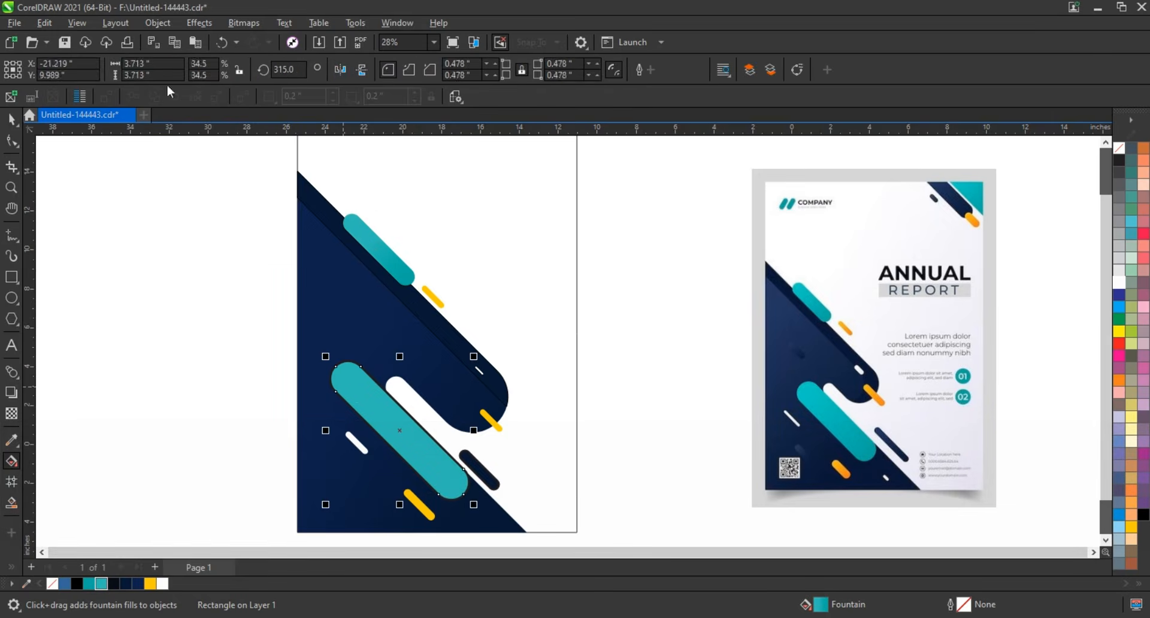
{"action": "left_click", "coordinate": [45, 23]}
{"action": "left_click", "coordinate": [66, 124]}
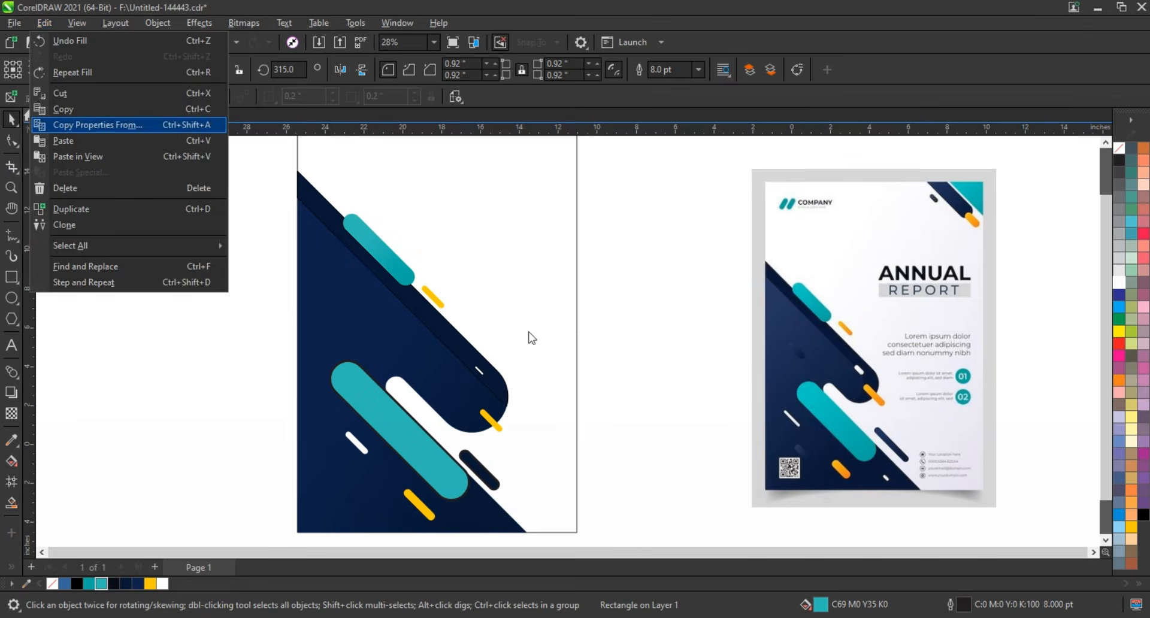